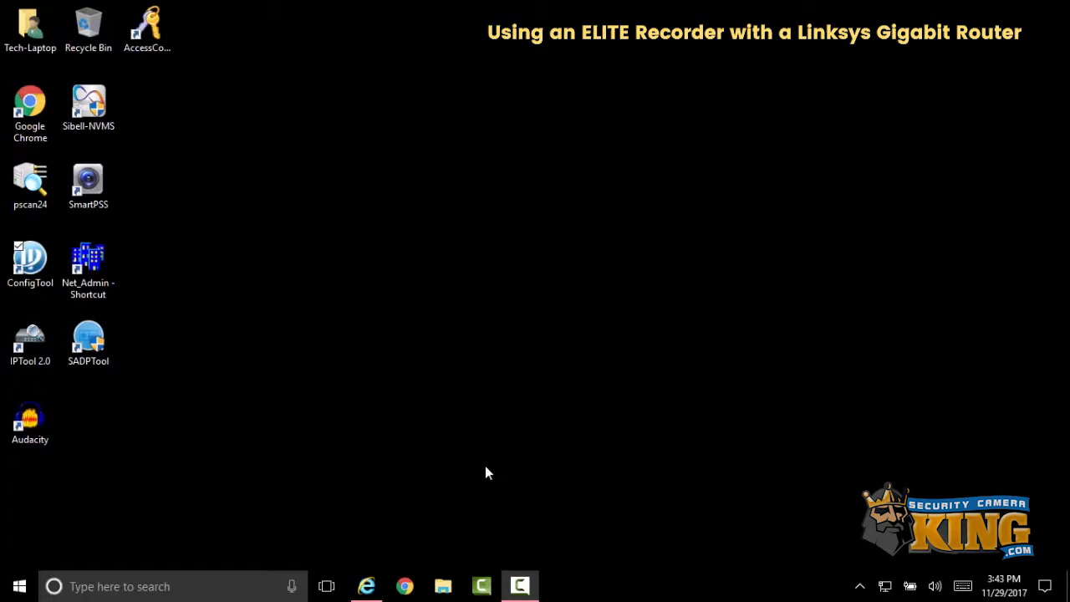
# - Open a Command Prompt window and reposition it on the desktop
pyautogui.click(266, 589)
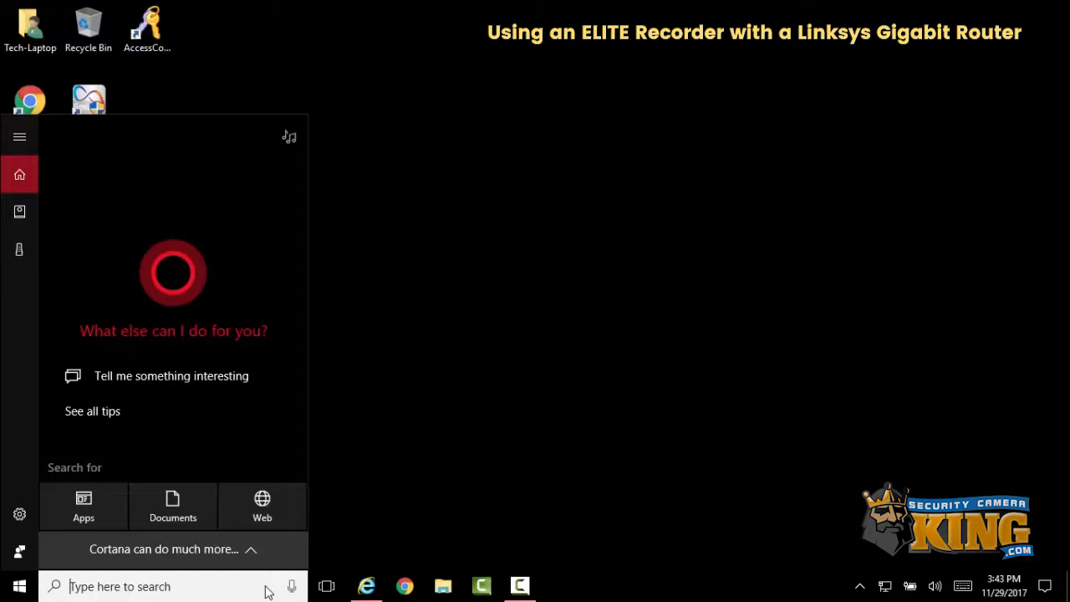
pyautogui.write('cmd')
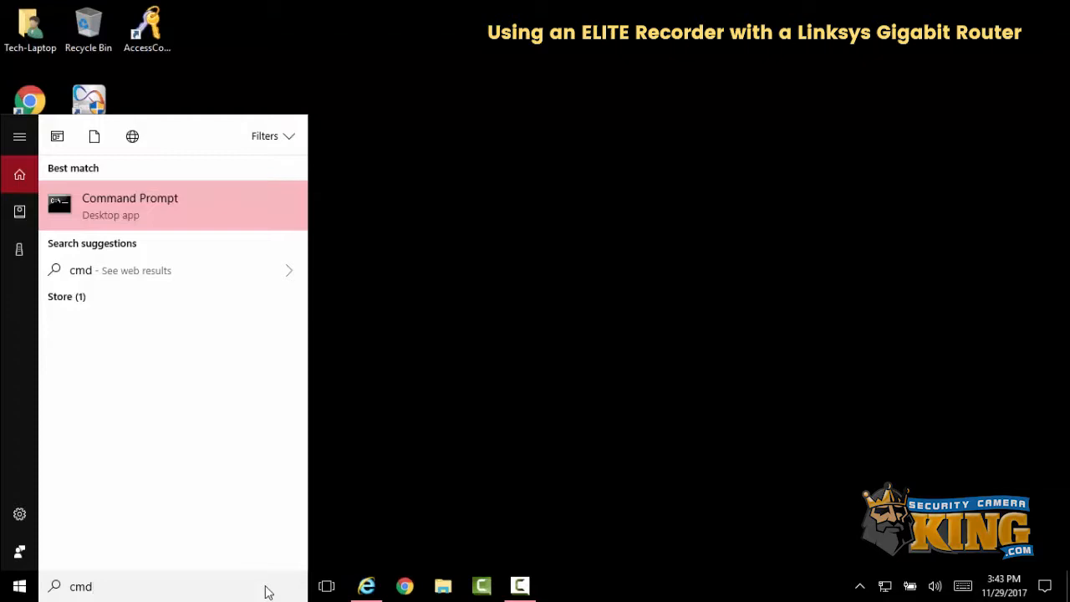
pyautogui.press('super+r')
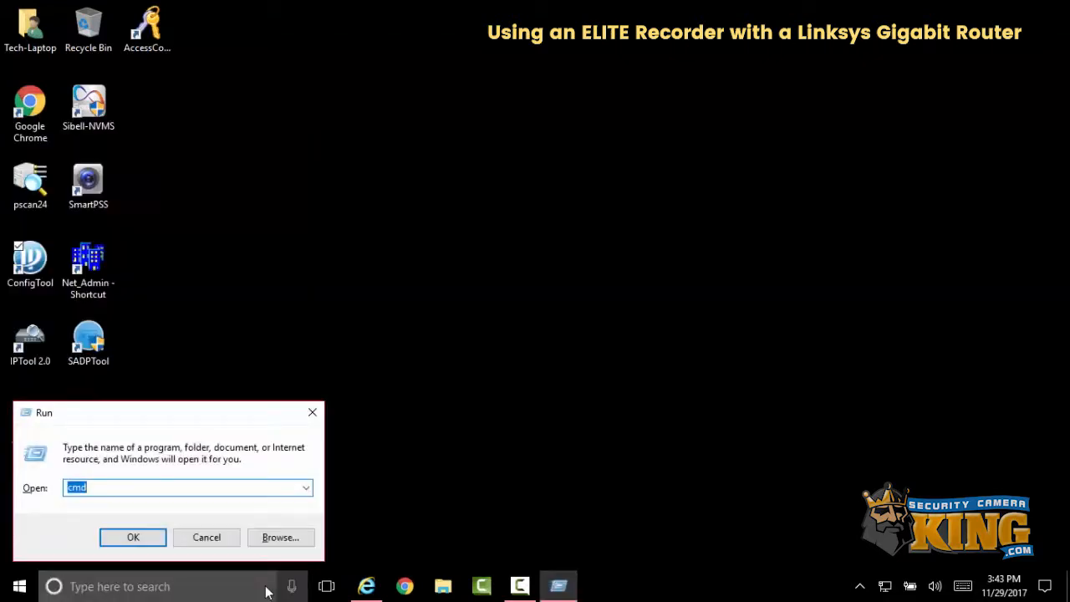
pyautogui.press('Return')
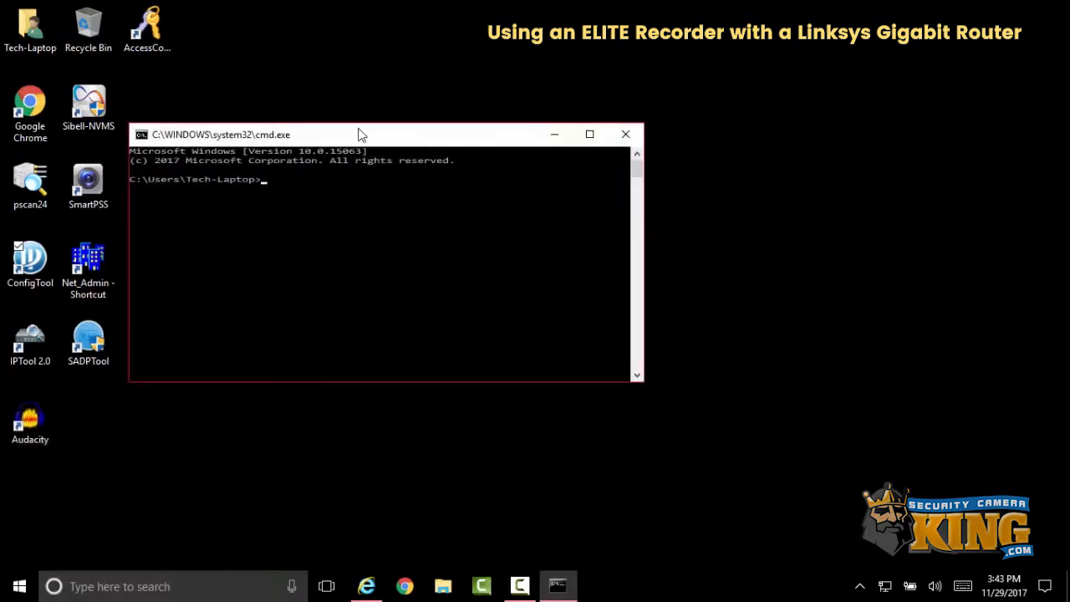
pyautogui.moveTo(361, 134); pyautogui.dragTo(458, 104)
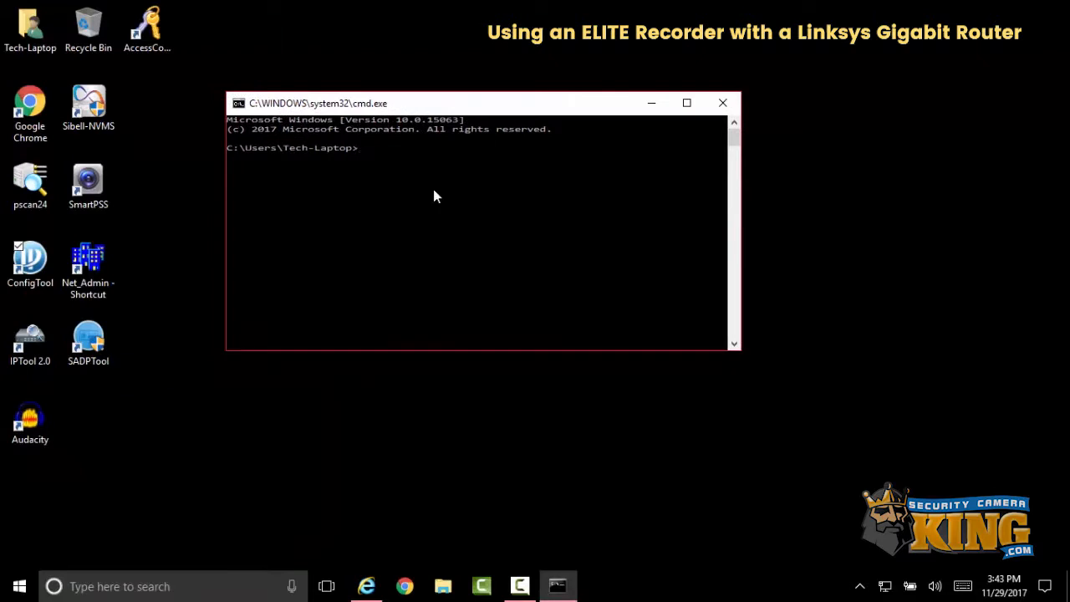
# - Run ipconfig to view the computer's network configuration and default gateway
pyautogui.write('ipconfig')
pyautogui.press('Return')
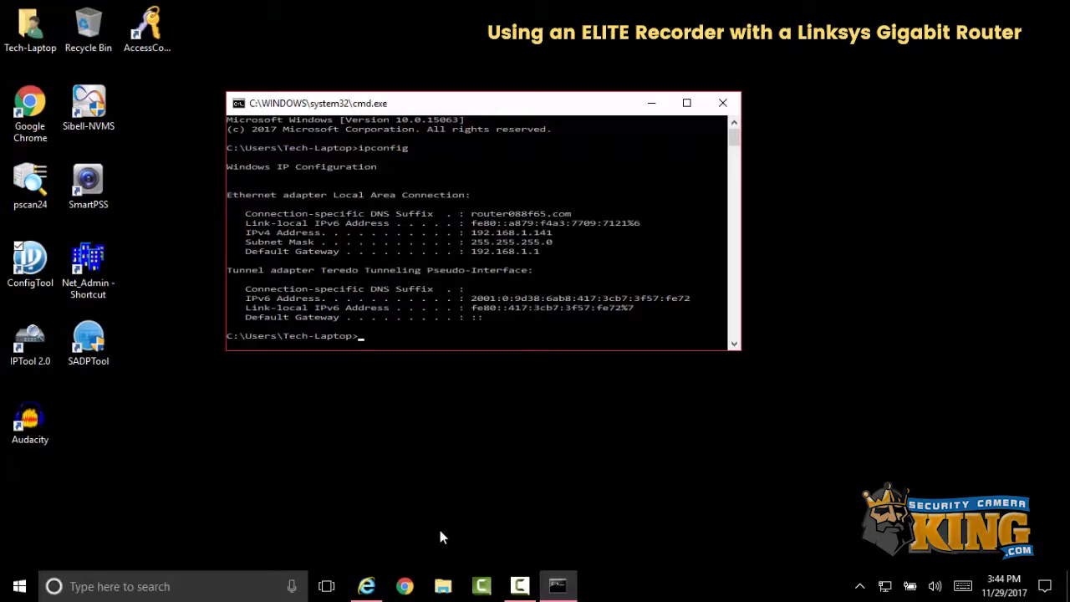
pyautogui.click(368, 586)
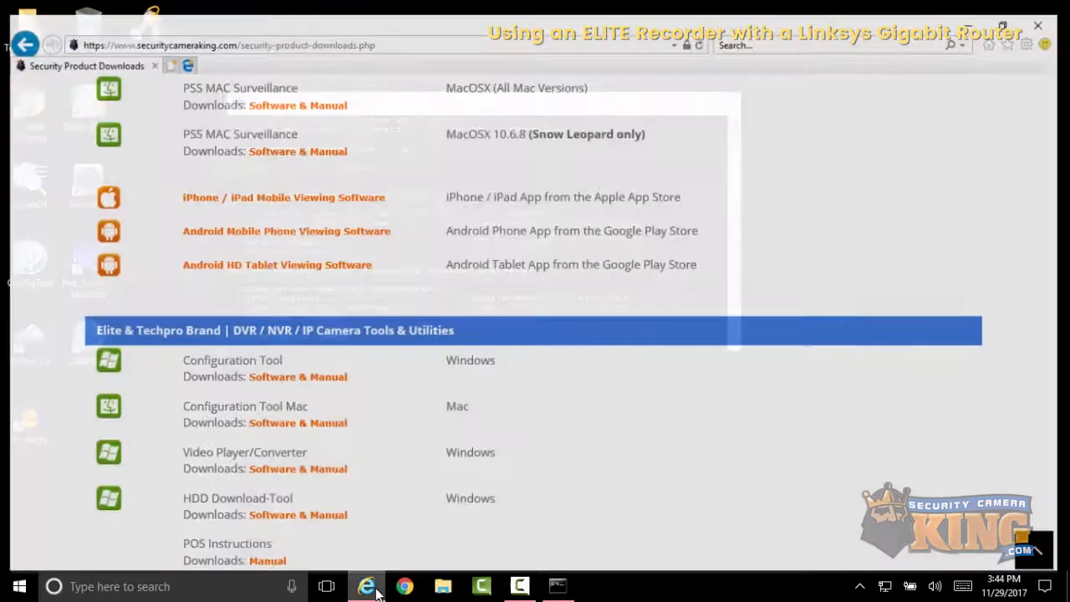
pyautogui.click(442, 34)
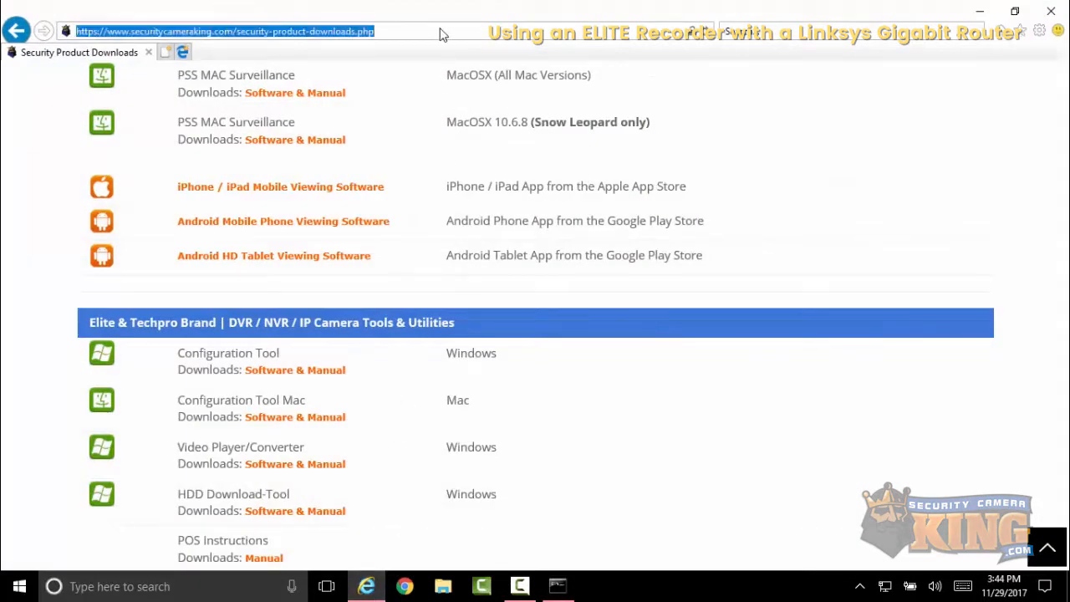
pyautogui.press('BackSpace')
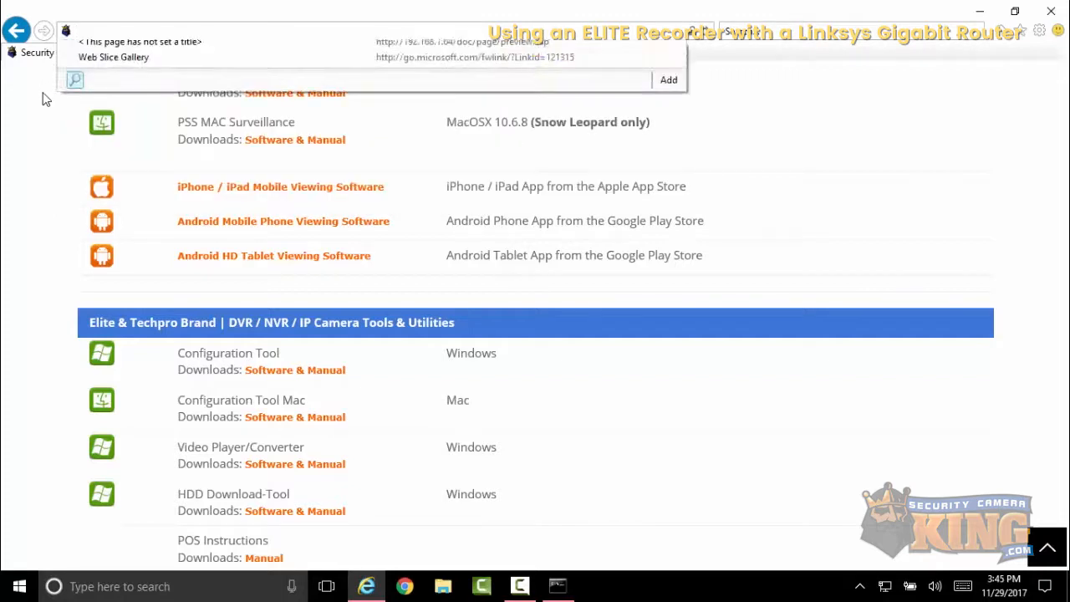
pyautogui.click(1002, 33)
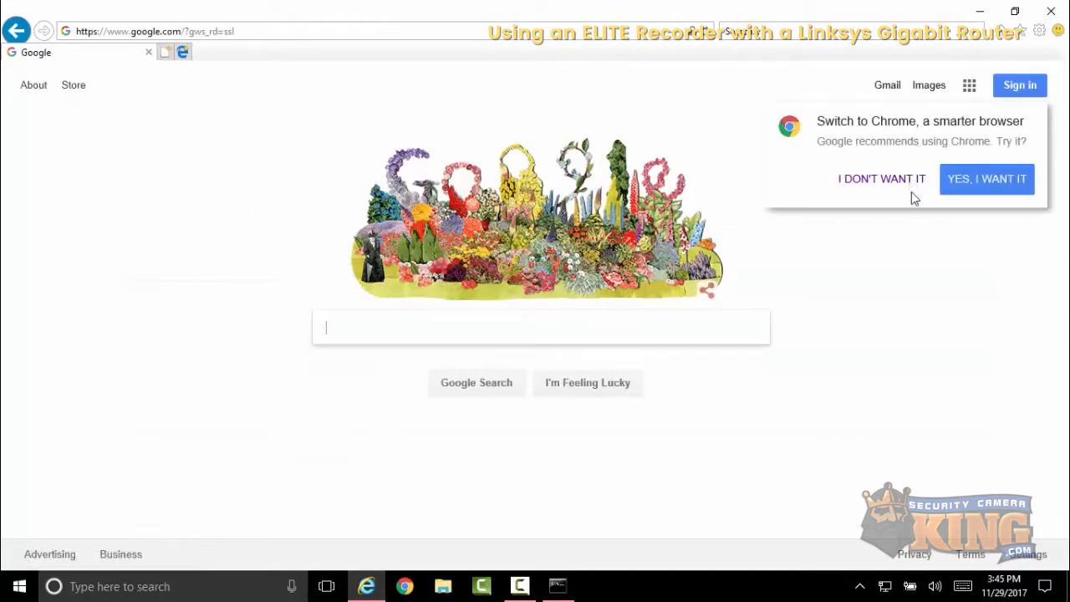
pyautogui.click(915, 182)
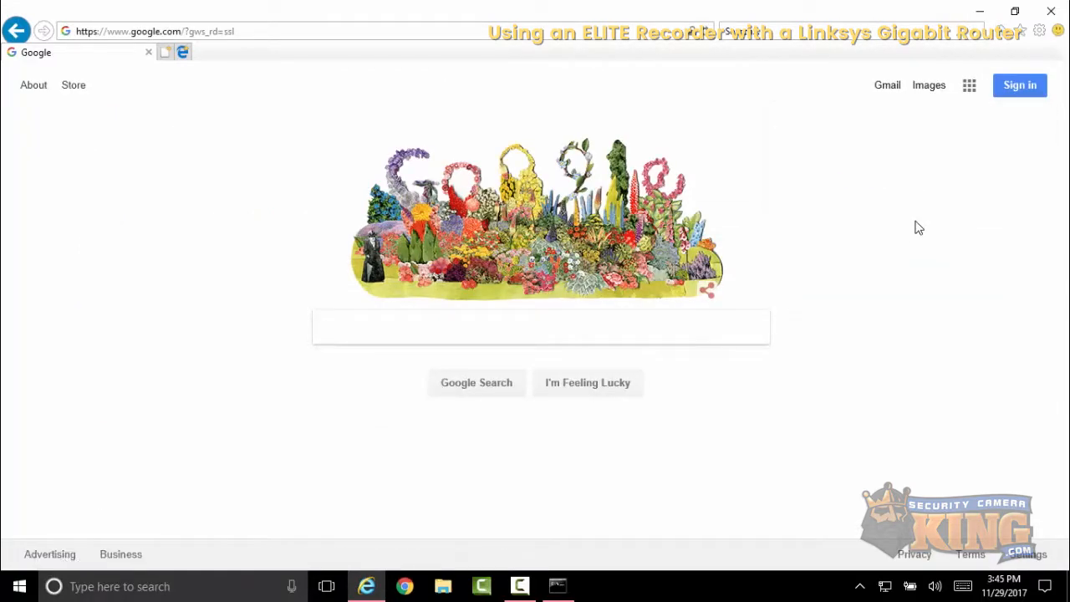
pyautogui.click(1052, 11)
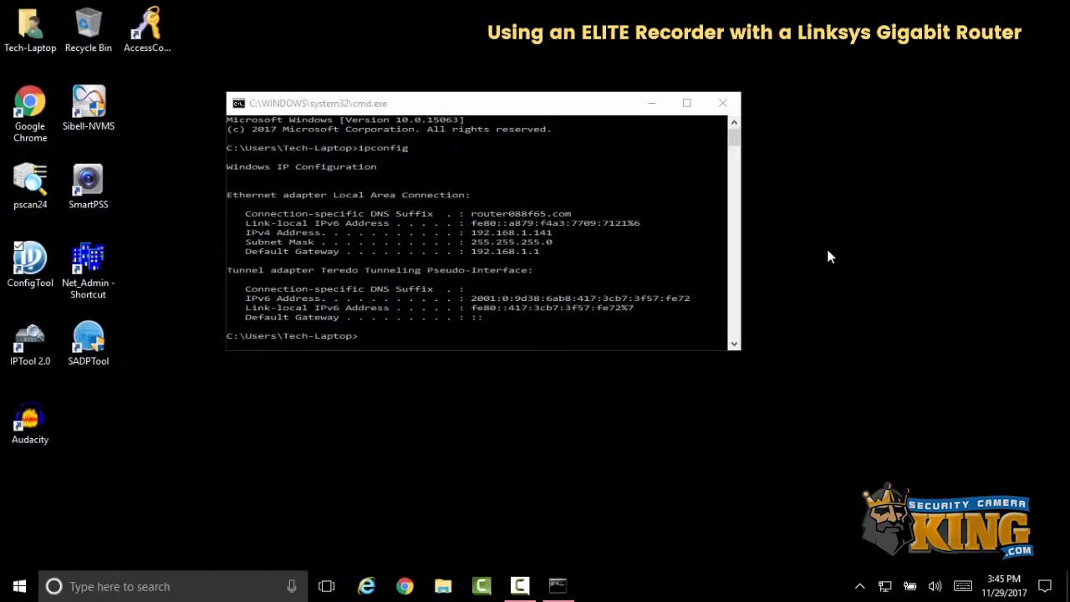
# - Open the web browser and go to the router address 192.168.1.1
pyautogui.click(366, 590)
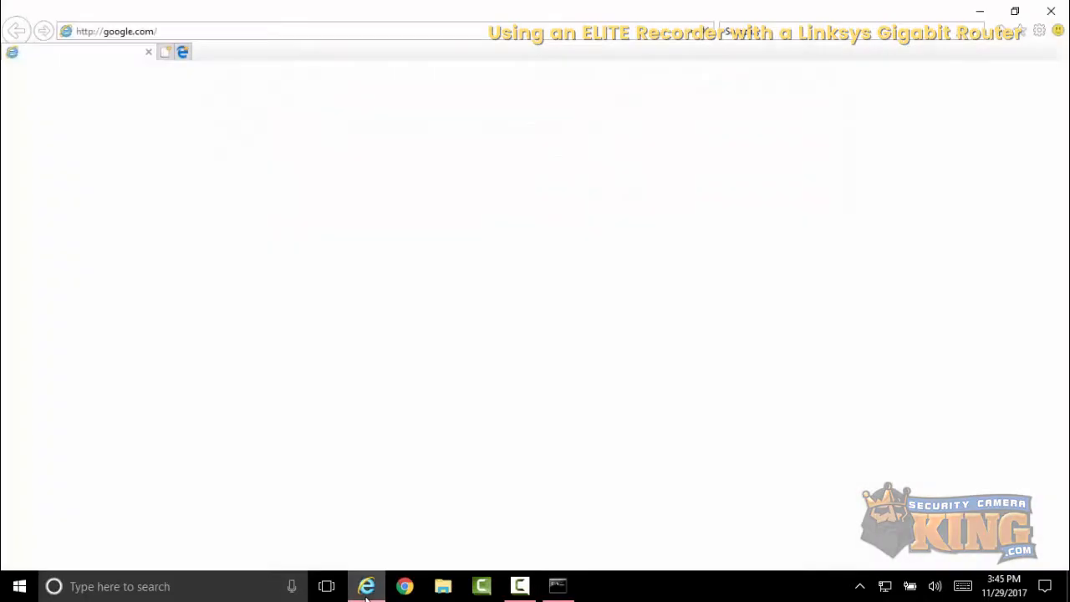
pyautogui.click(312, 39)
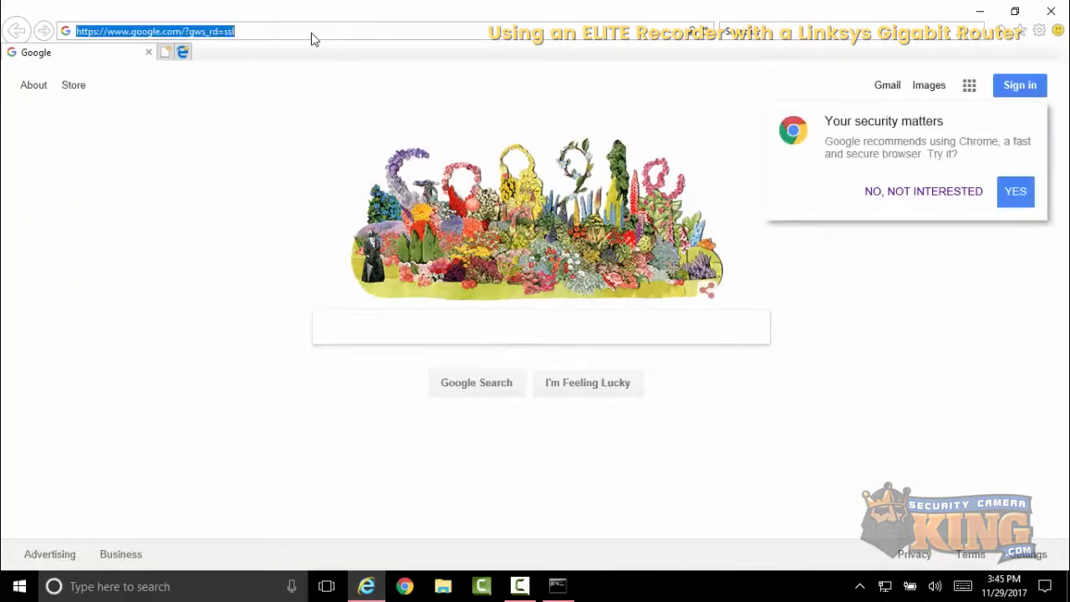
pyautogui.write('192.168')
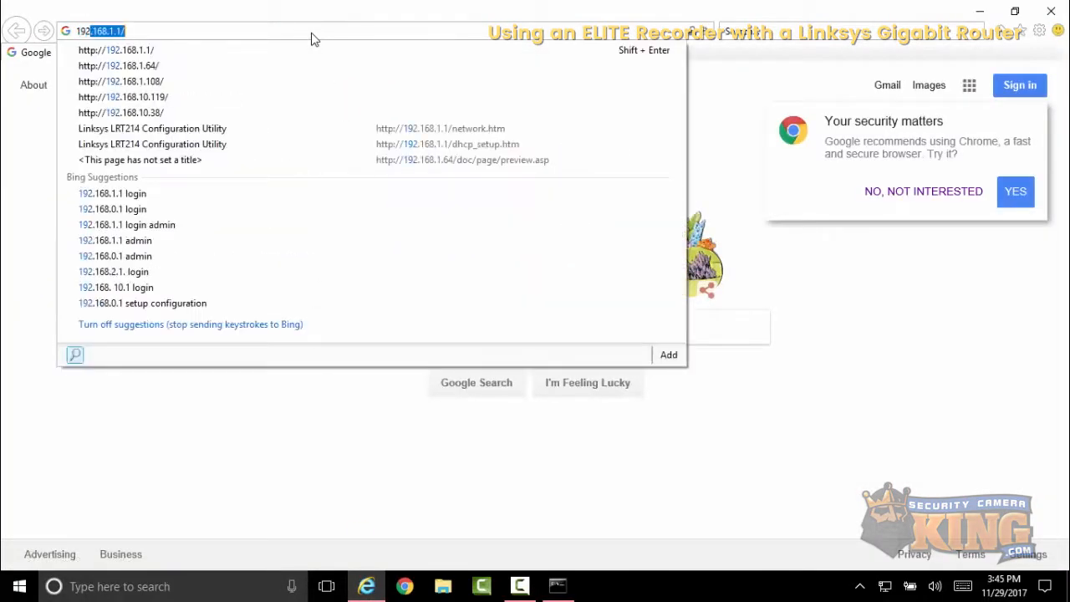
pyautogui.write('.1.1')
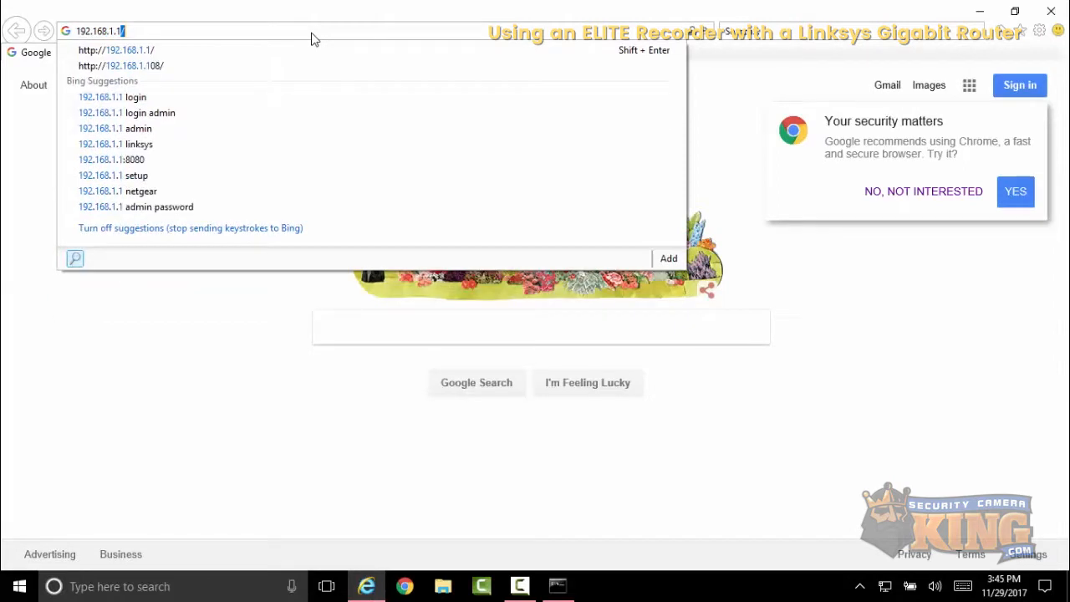
pyautogui.press('Return')
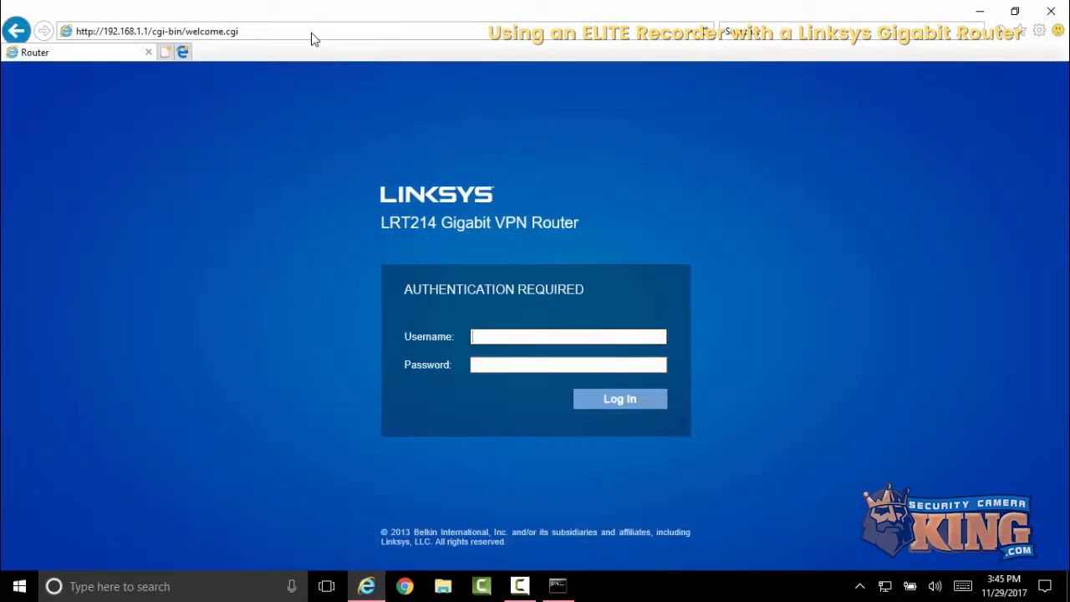
# - Log in to the router with the admin username and the account password
pyautogui.write('admin')
pyautogui.press('Tab')
pyautogui.write('admin')
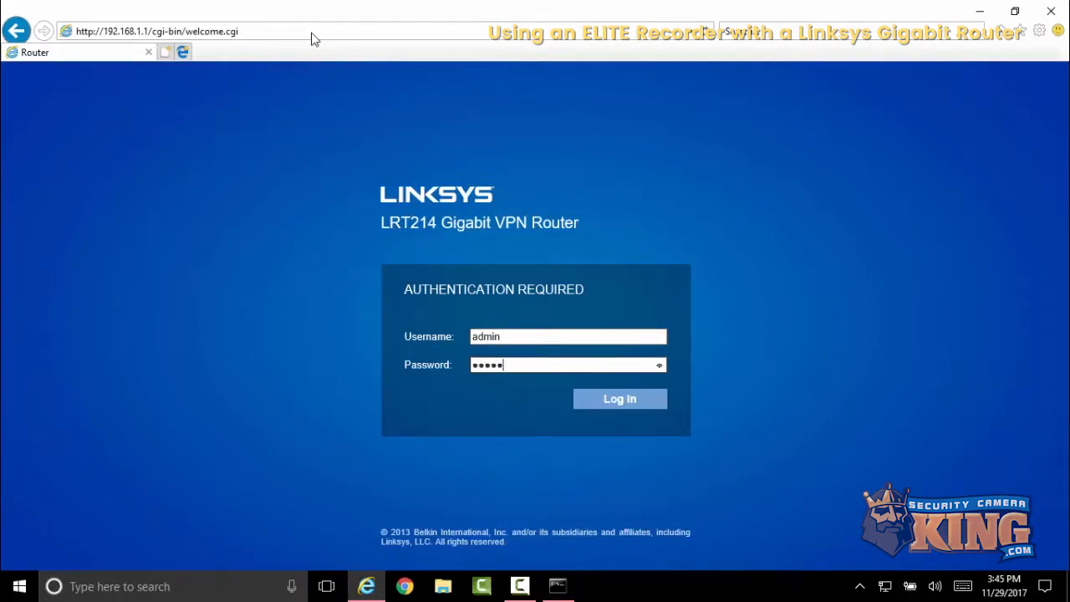
pyautogui.click(606, 406)
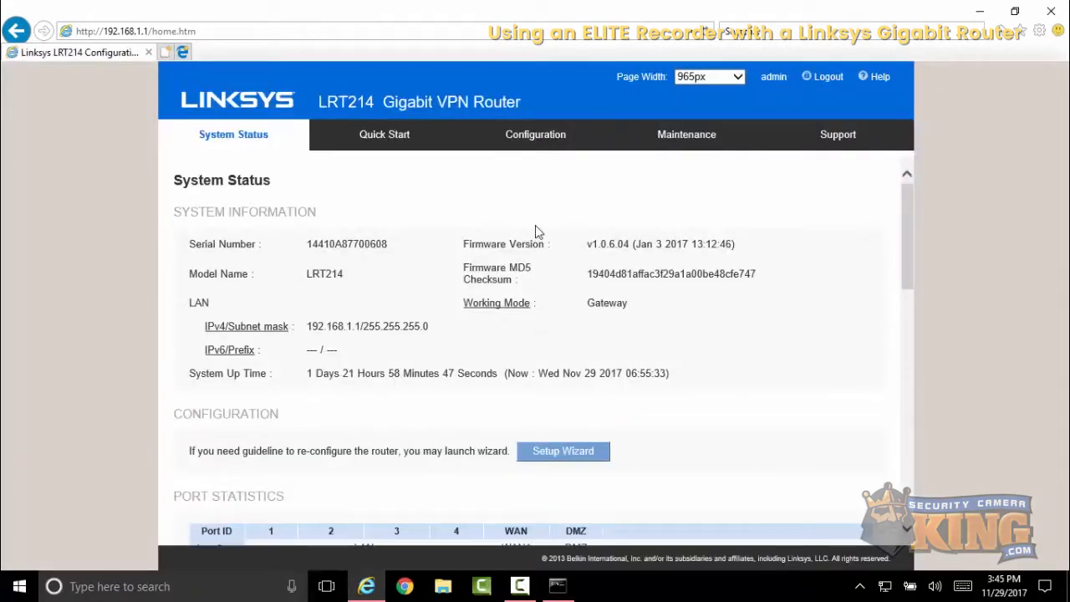
# - Open Service Management from the router's Port Range Forwarding settings under Configuration
pyautogui.click(542, 144)
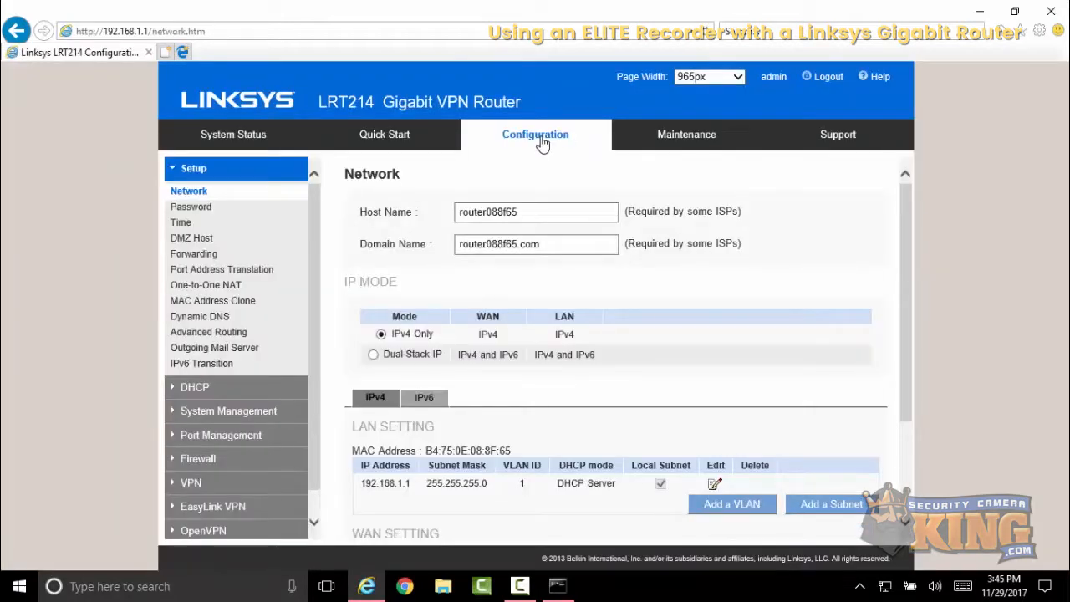
pyautogui.click(203, 256)
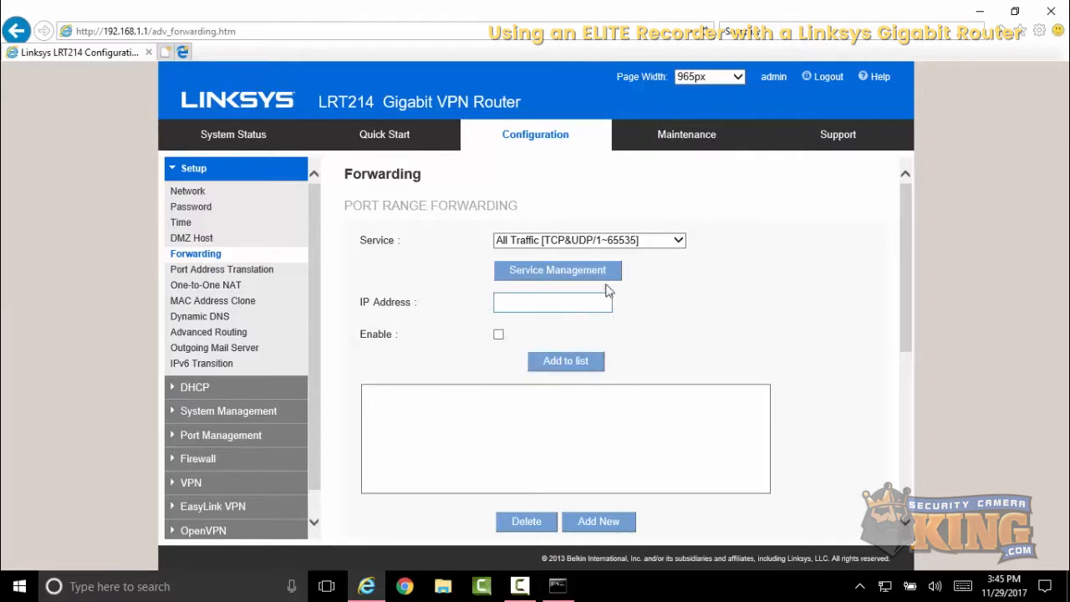
pyautogui.click(650, 242)
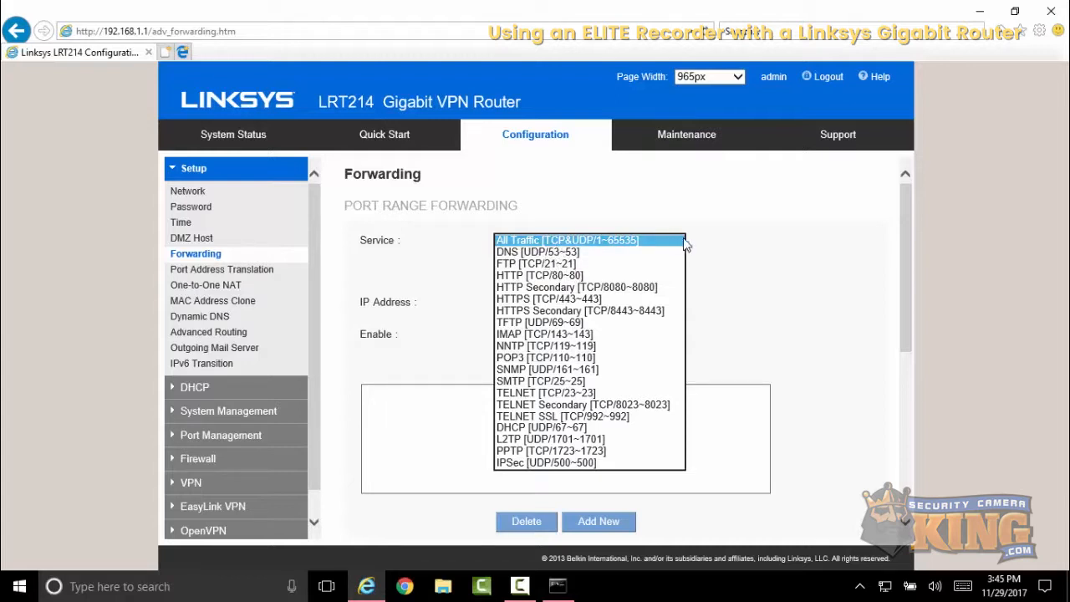
pyautogui.click(710, 241)
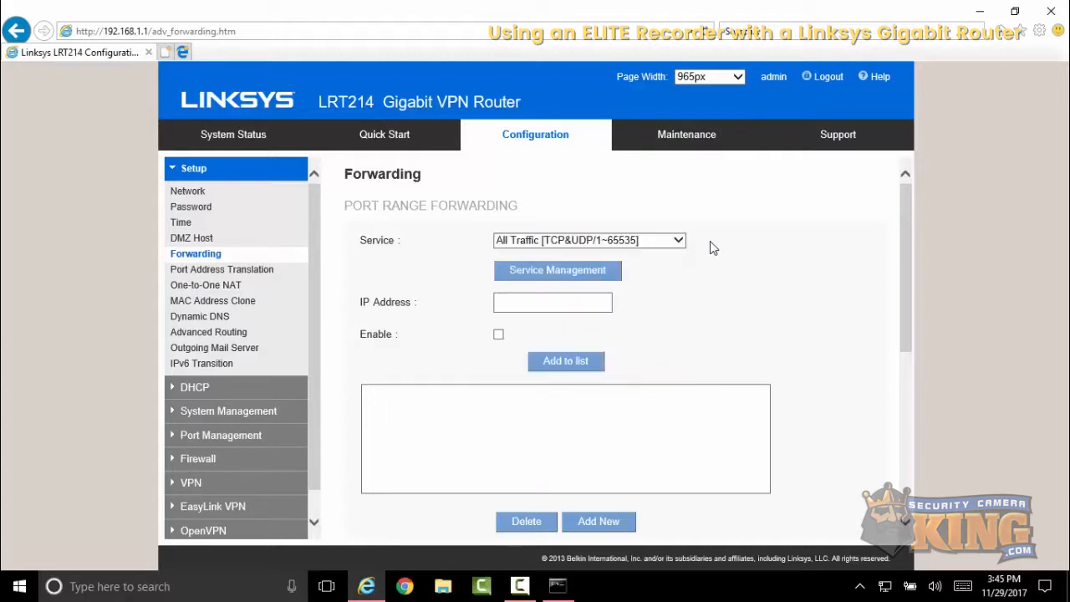
pyautogui.click(593, 276)
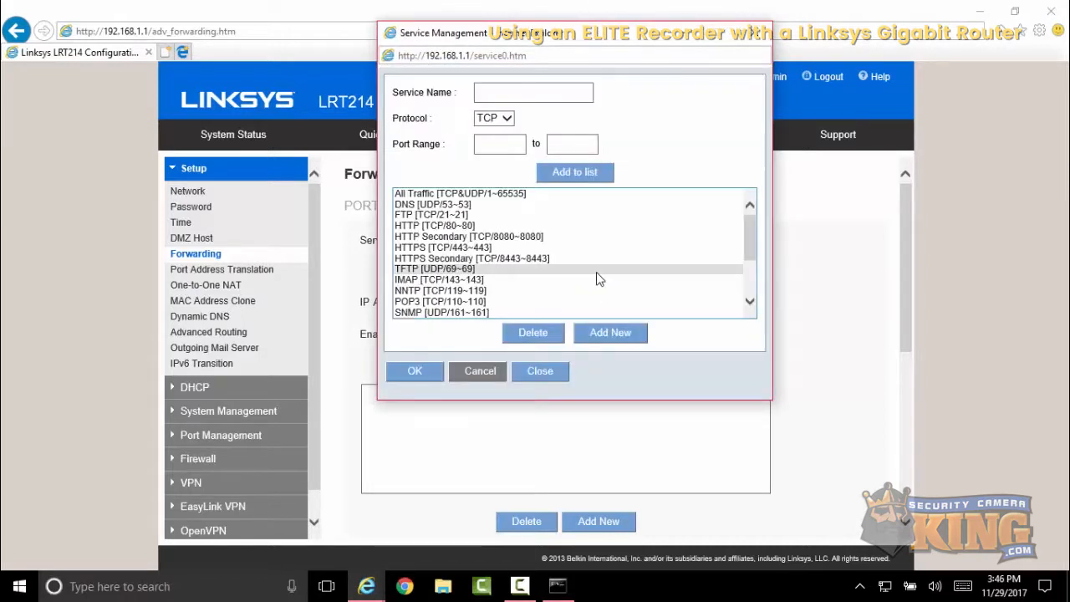
# - Add a TCP service named Elite Recorder HTTP with port range 95 to 95
pyautogui.click(506, 90)
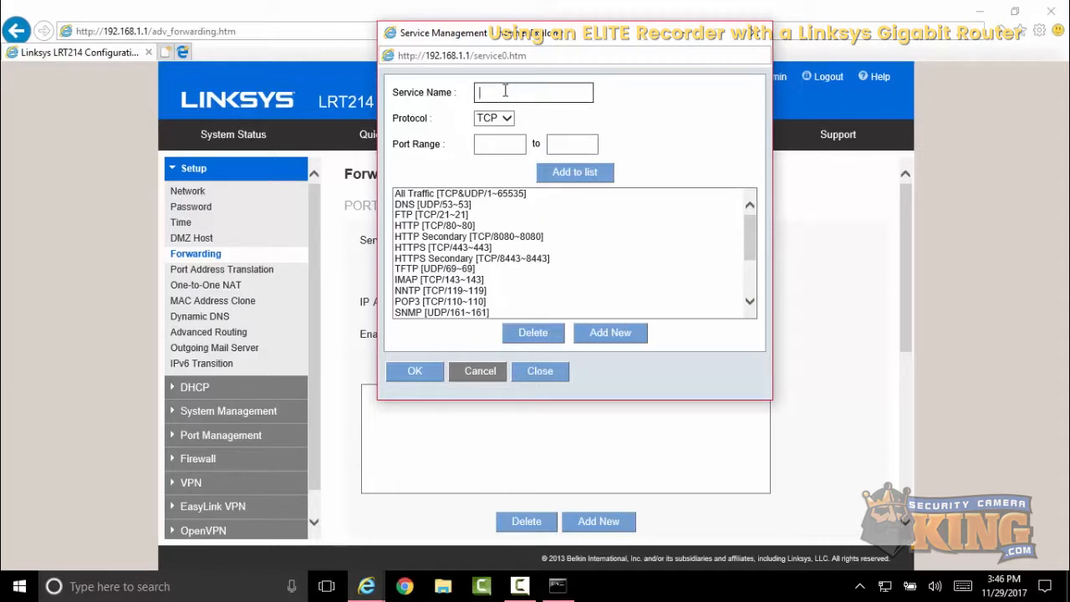
pyautogui.write('Elite Recorder HTTP')
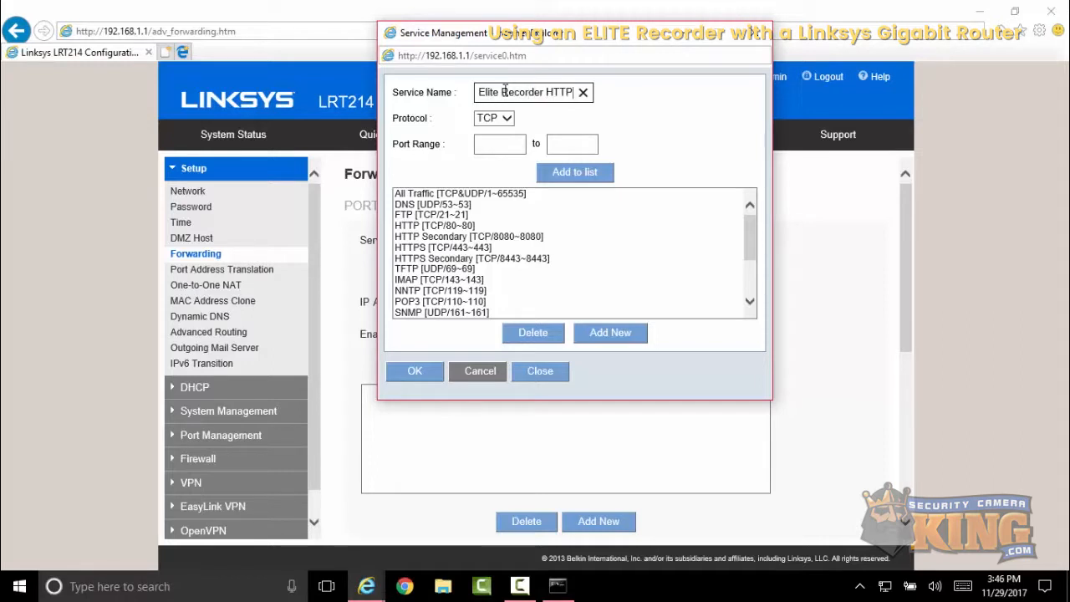
pyautogui.click(509, 146)
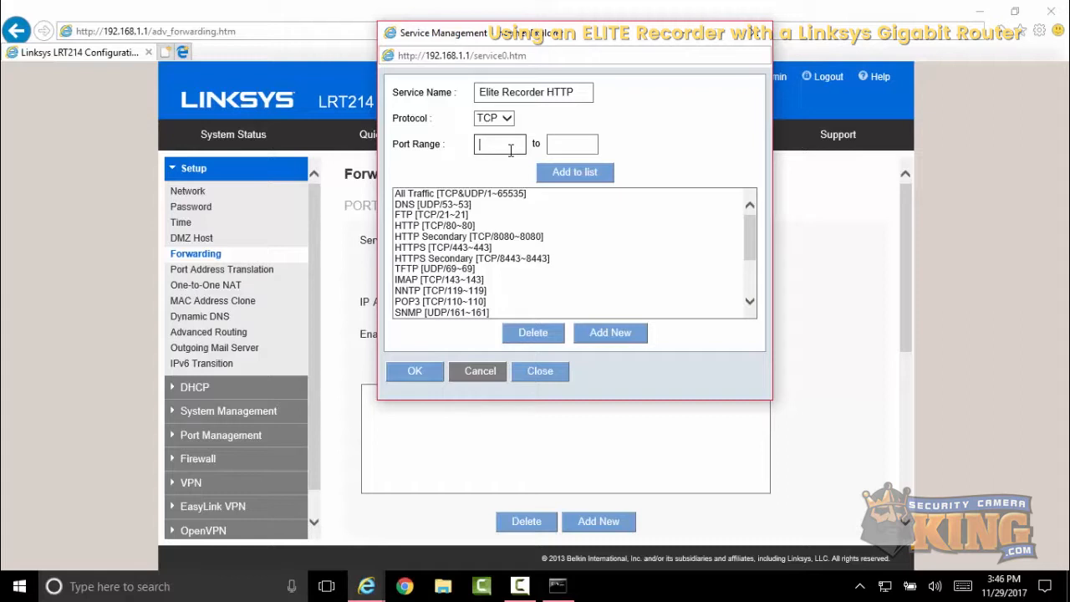
pyautogui.write('95')
pyautogui.click(554, 144)
pyautogui.write('95')
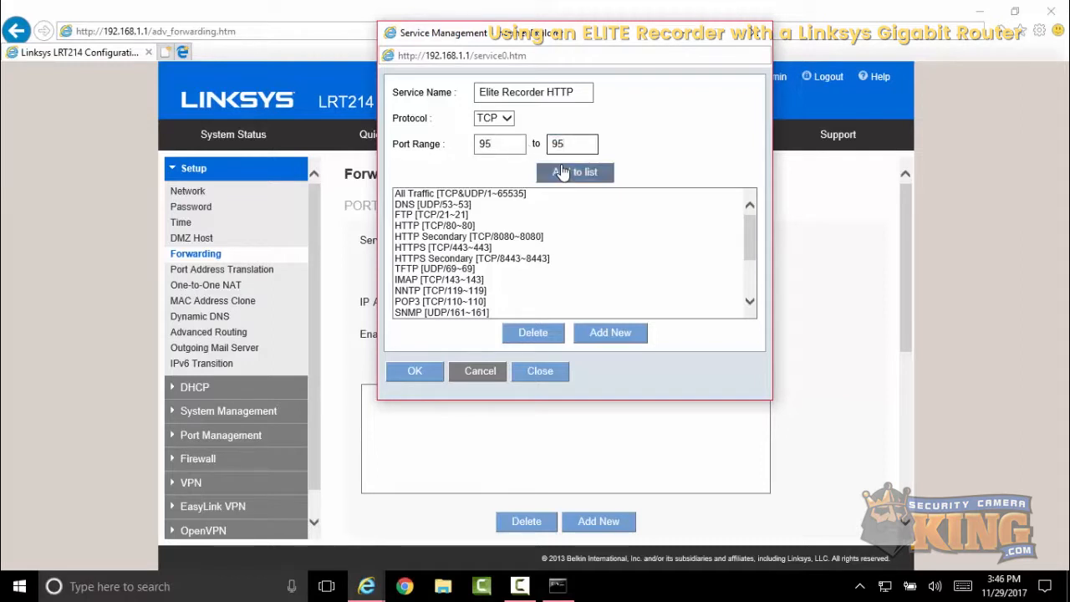
pyautogui.click(562, 172)
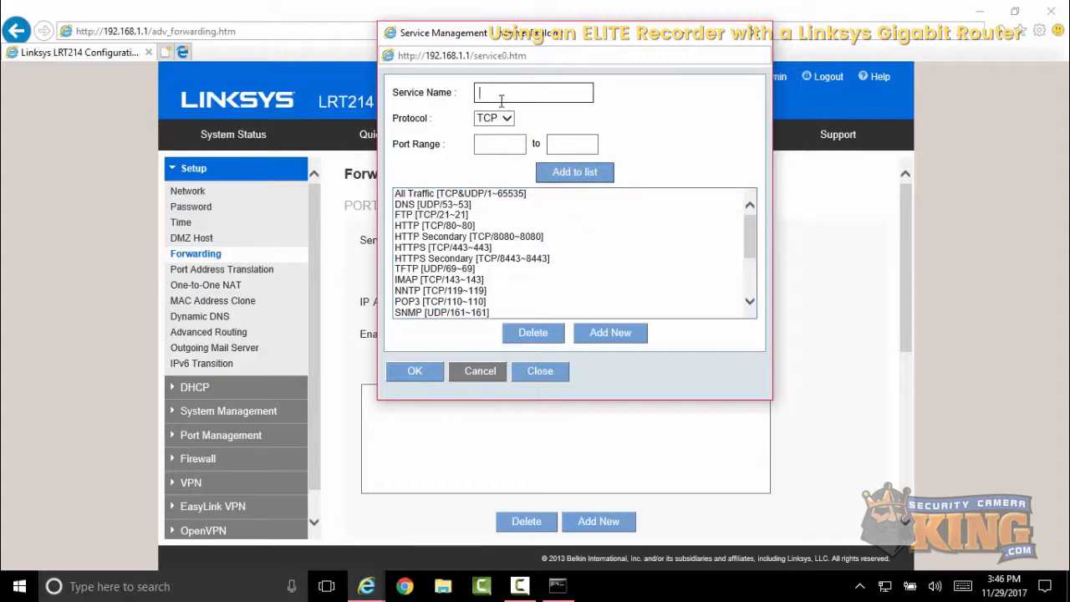
# - Add a TCP service named Recorder Elite TCP with port range 4563 to 4563 and confirm the dialog
pyautogui.write('Recorder Elite TC')
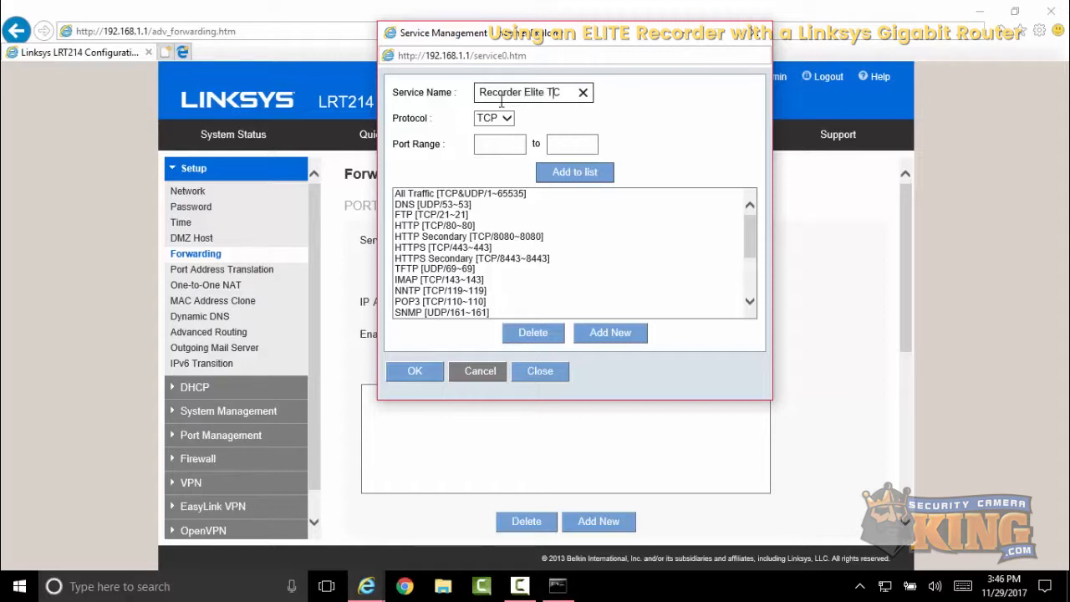
pyautogui.write('P')
pyautogui.click(493, 143)
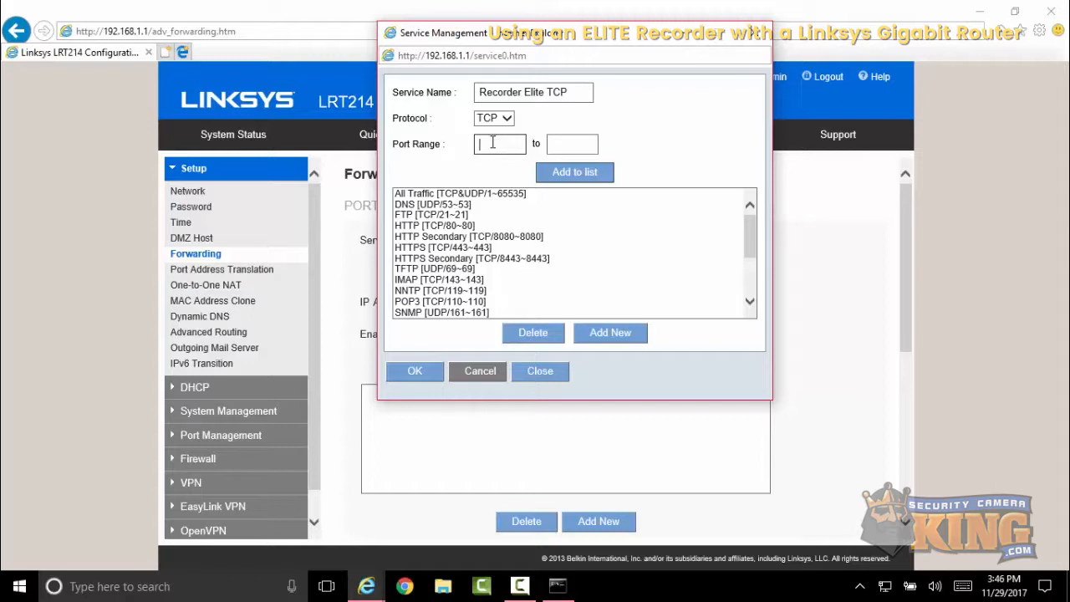
pyautogui.write('563')
pyautogui.click(574, 143)
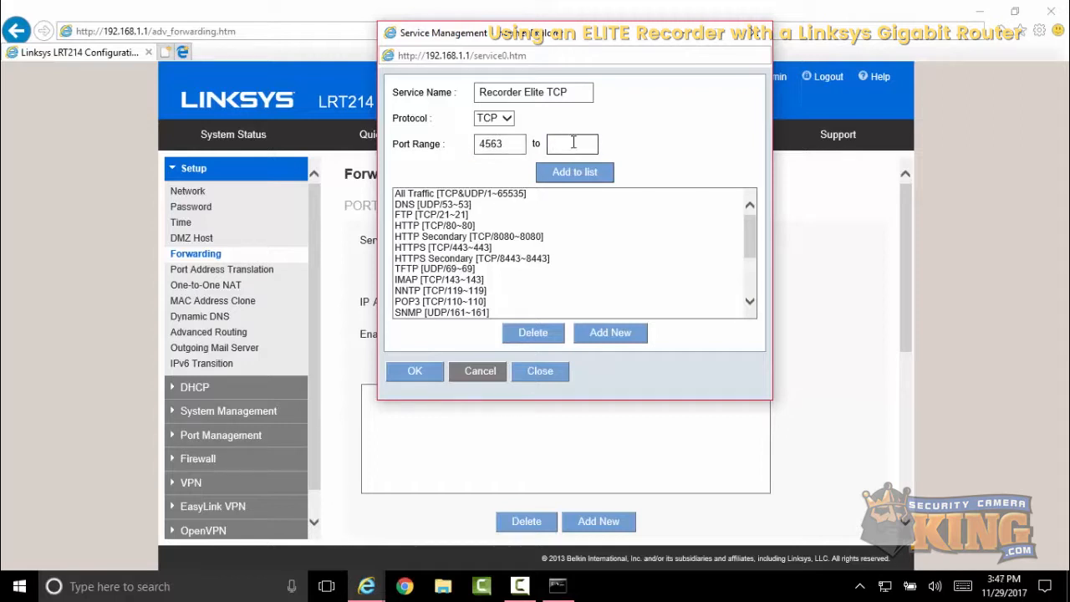
pyautogui.write('4563')
pyautogui.click(575, 172)
pyautogui.scroll(-1, 544, 268)
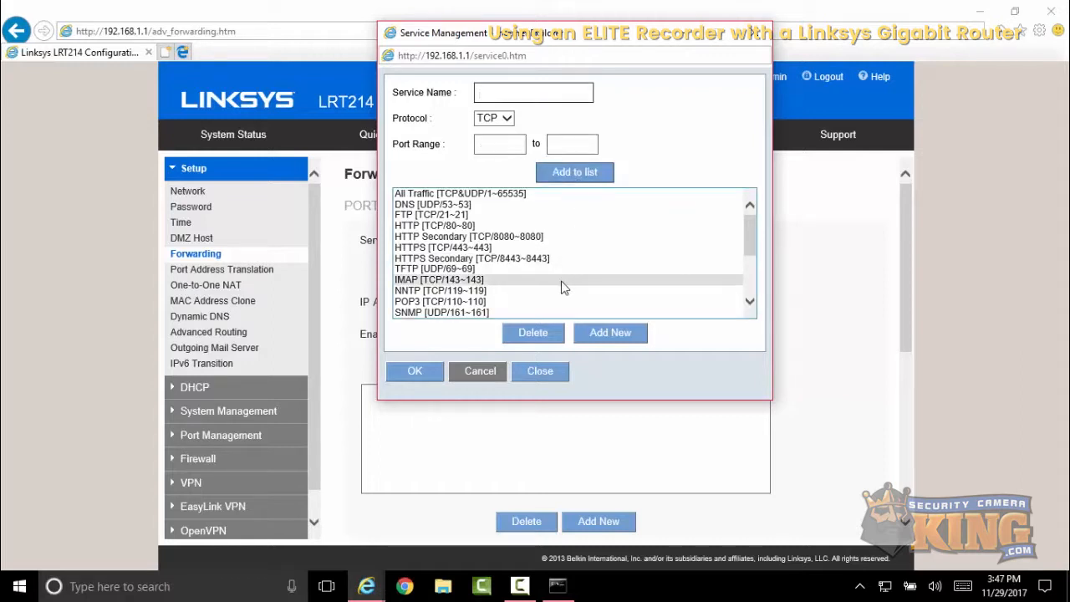
pyautogui.click(422, 373)
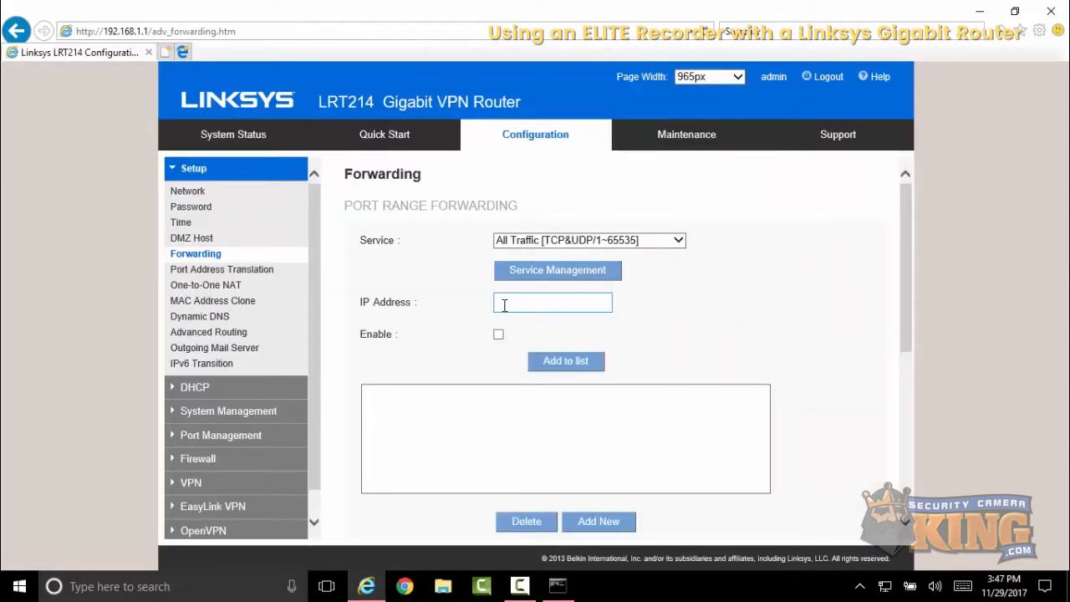
# - Place the cursor in the forwarding IP Address field and switch back to the Command Prompt window
pyautogui.click(503, 306)
pyautogui.click(981, 11)
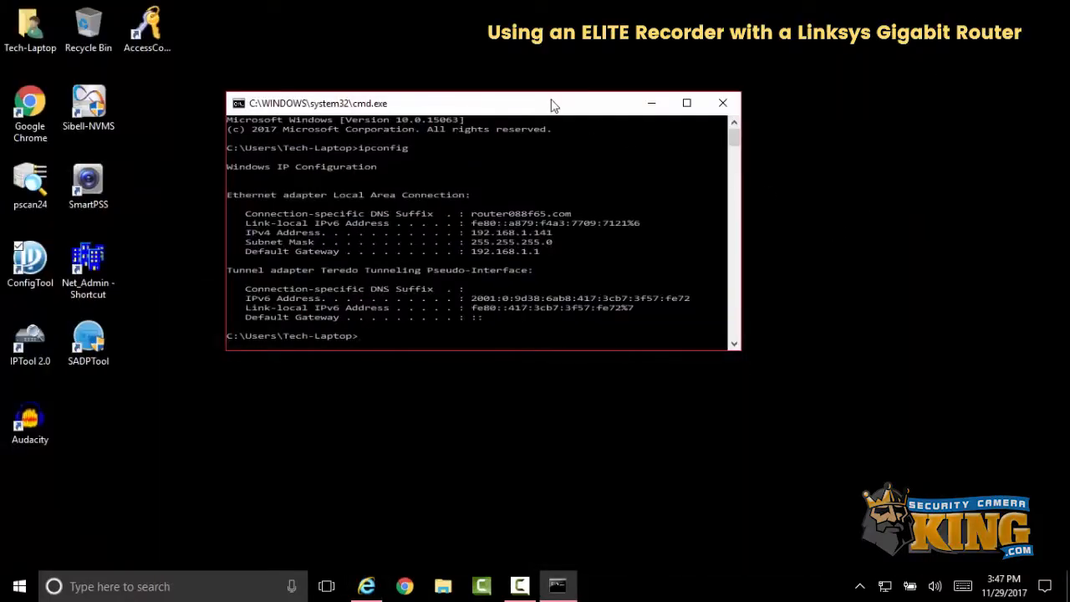
# - Launch ConfigTool from the desktop to find the recorder on the network
pyautogui.moveTo(560, 103); pyautogui.dragTo(645, 92)
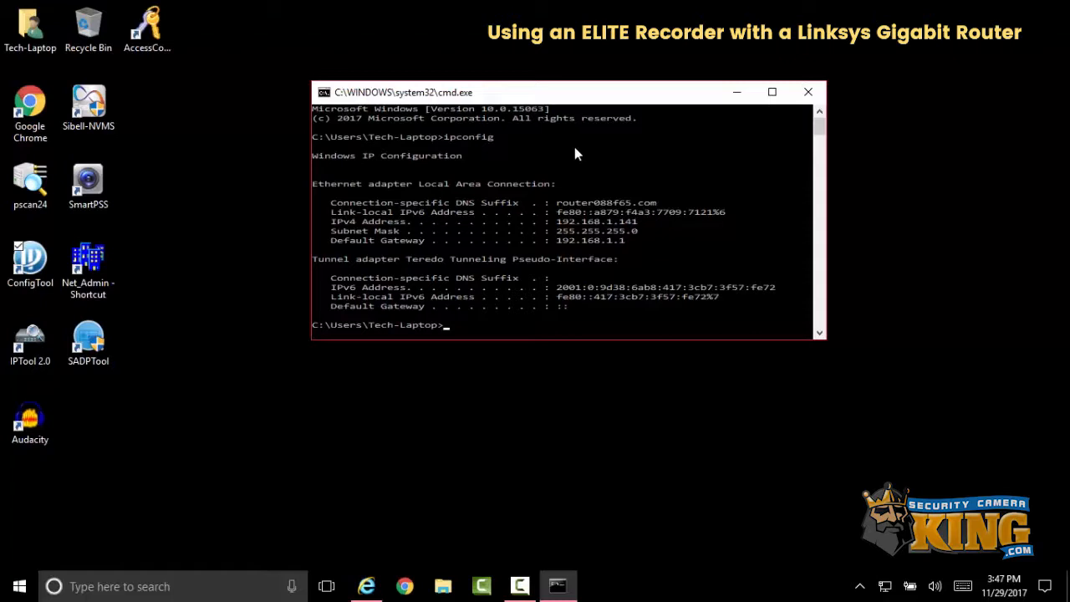
pyautogui.click(30, 259)
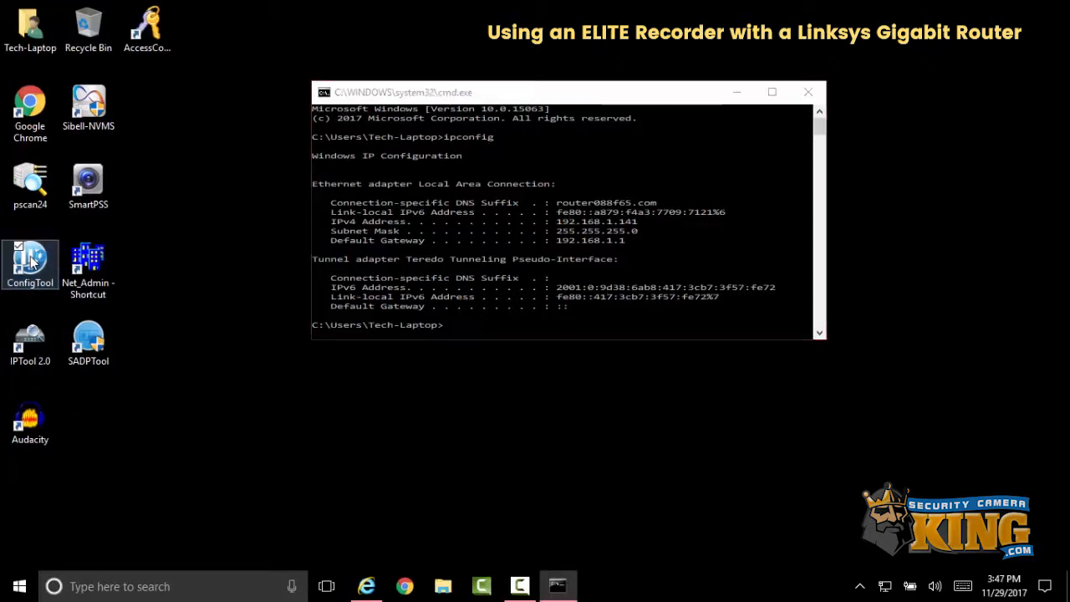
pyautogui.hotkey('alt', 'Tab')
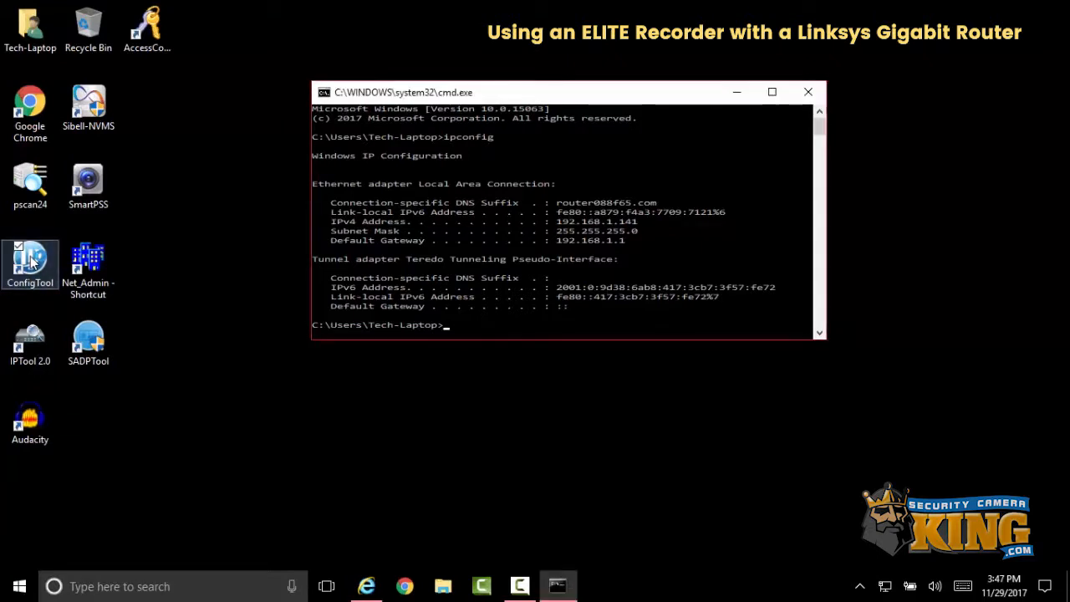
pyautogui.click(30, 259)
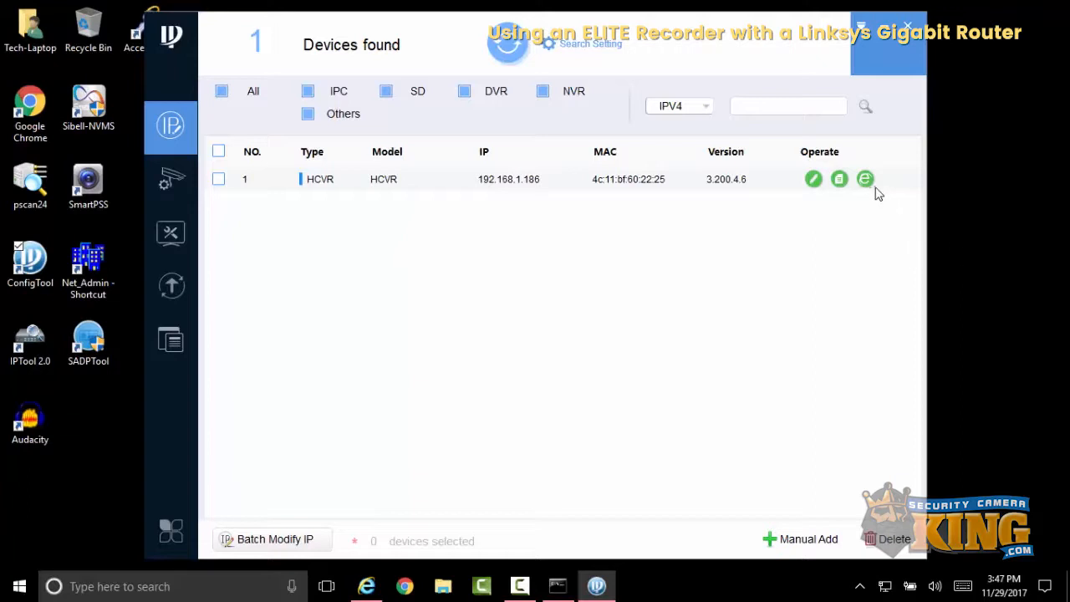
# - Compare the recorder's Modify IP Address dialog with the ipconfig output in Command Prompt, closing both afterwards
pyautogui.click(814, 180)
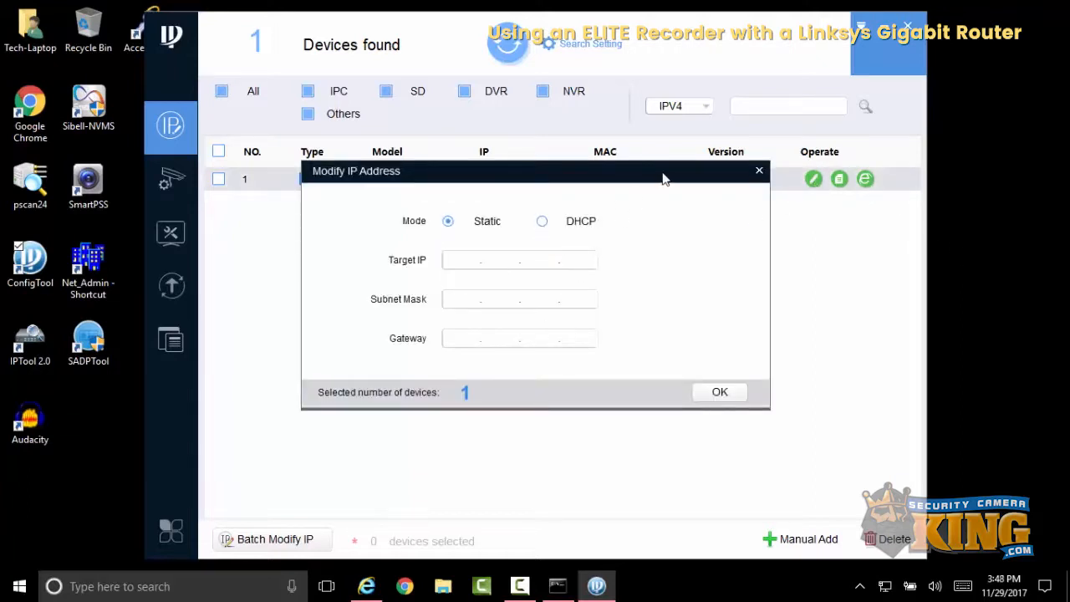
pyautogui.moveTo(664, 175); pyautogui.dragTo(681, 250)
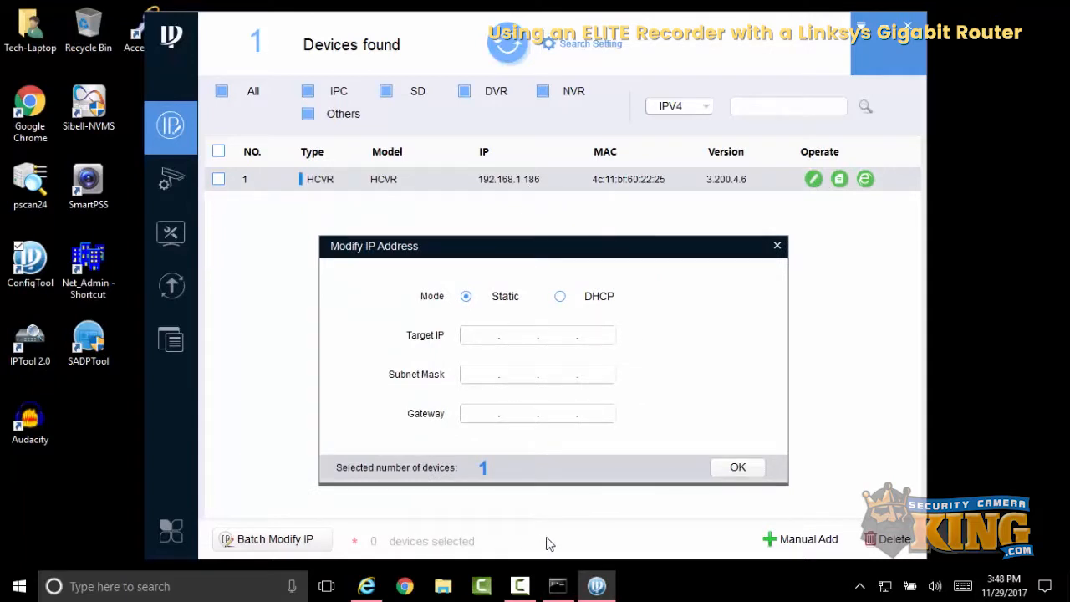
pyautogui.click(558, 586)
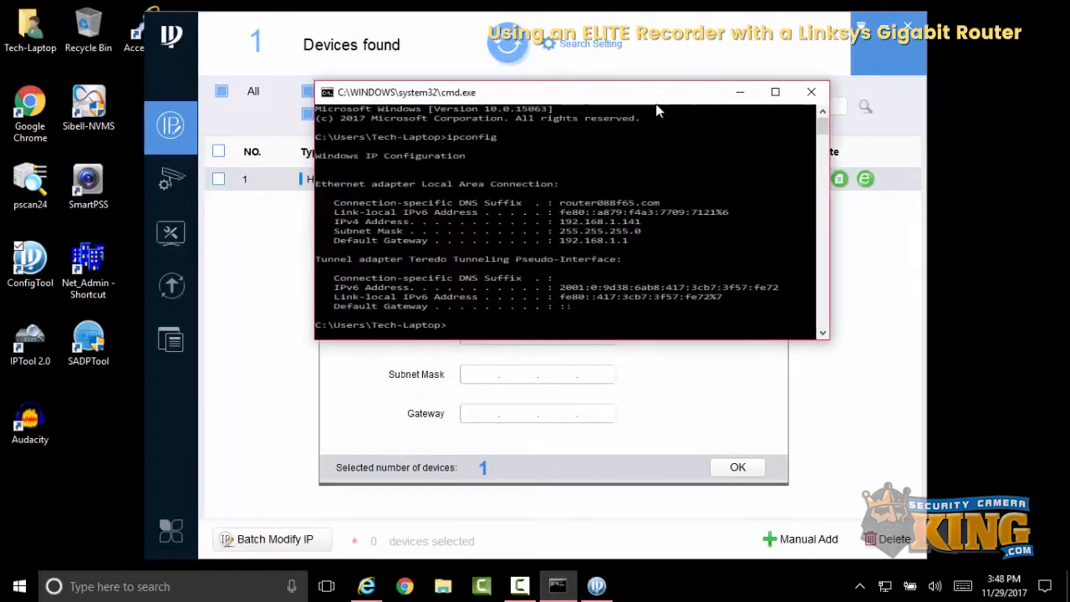
pyautogui.moveTo(577, 94); pyautogui.dragTo(802, 59)
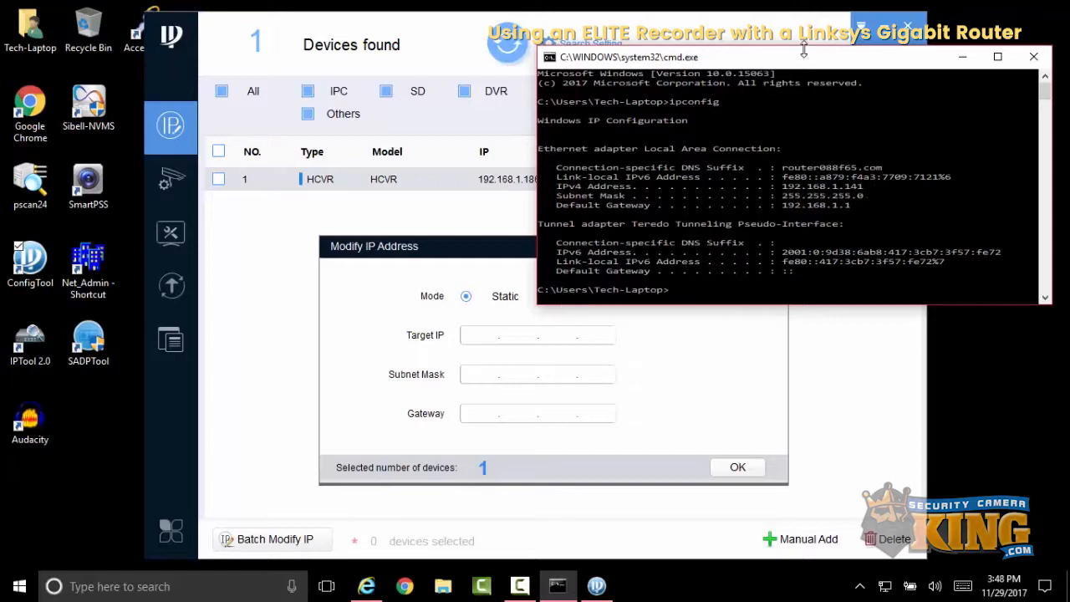
pyautogui.moveTo(812, 65); pyautogui.dragTo(648, 176)
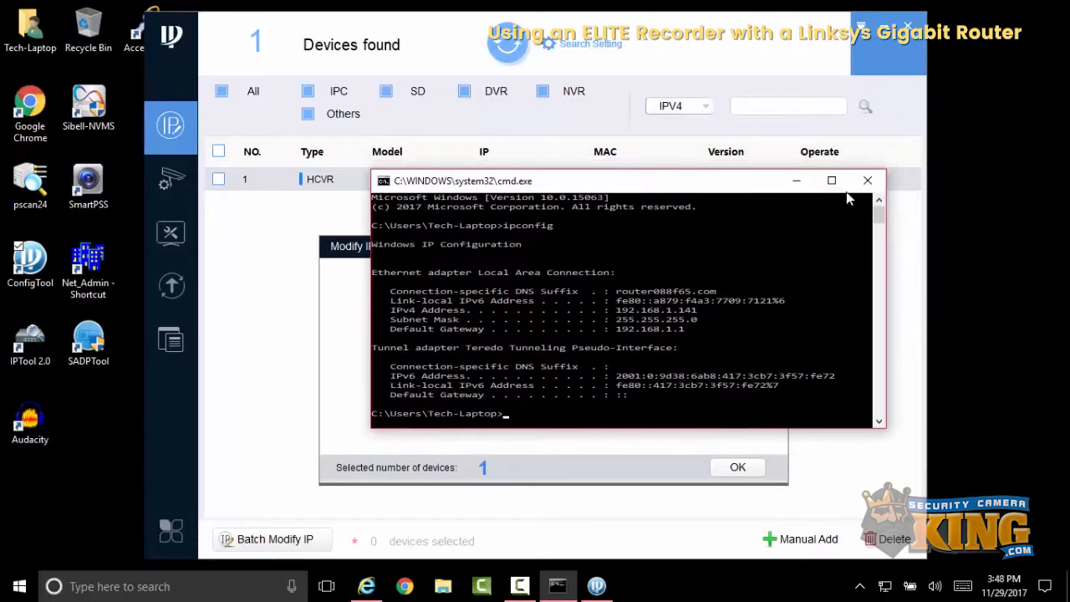
pyautogui.click(799, 169)
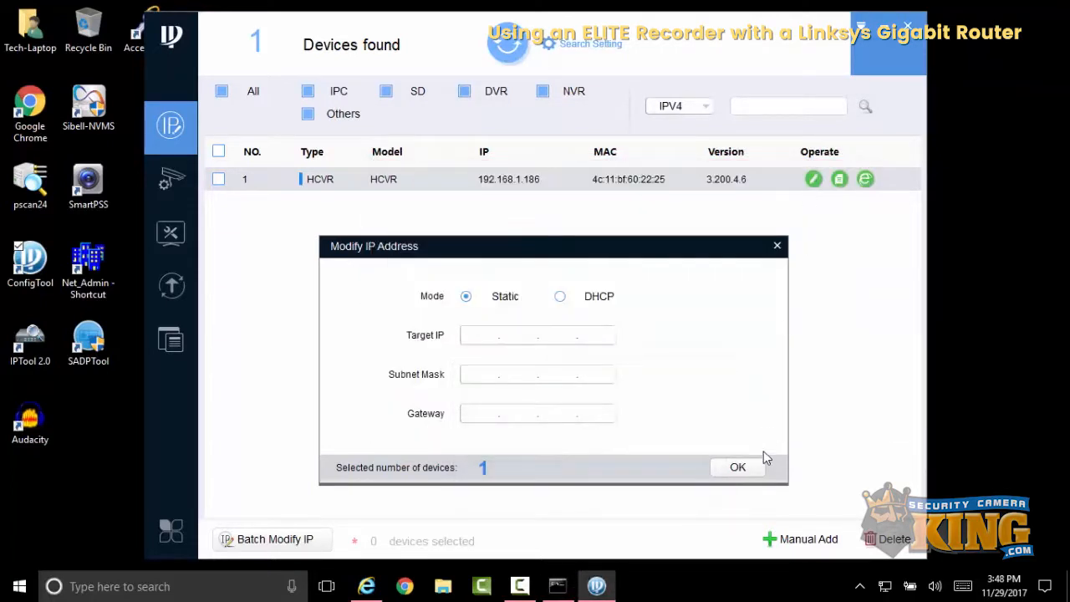
pyautogui.click(777, 246)
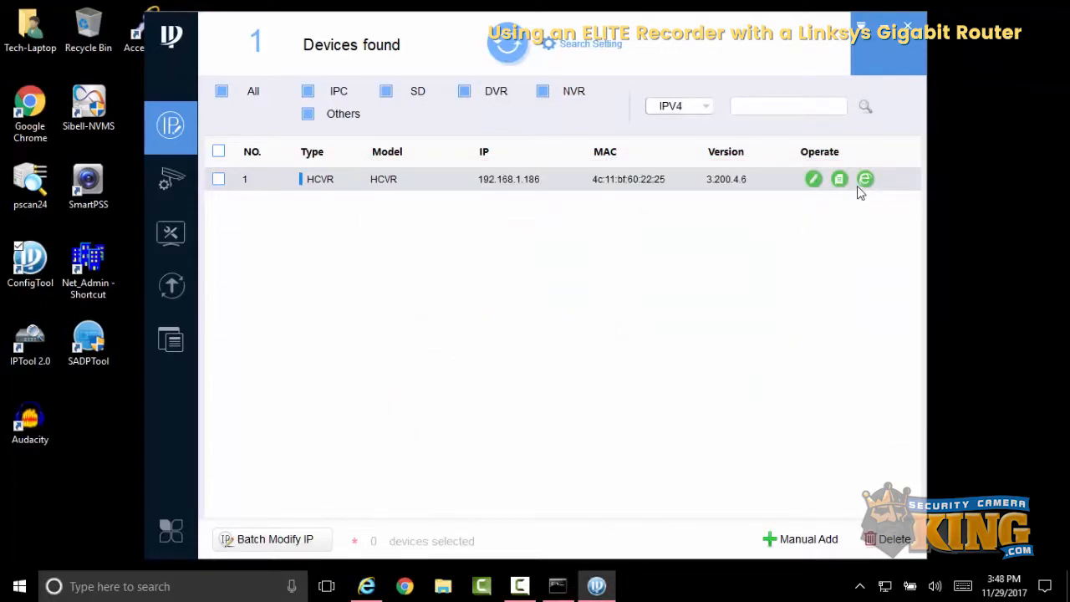
# - Open the recorder's web interface in a maximized browser and open the Internet zone's custom security level settings
pyautogui.click(866, 180)
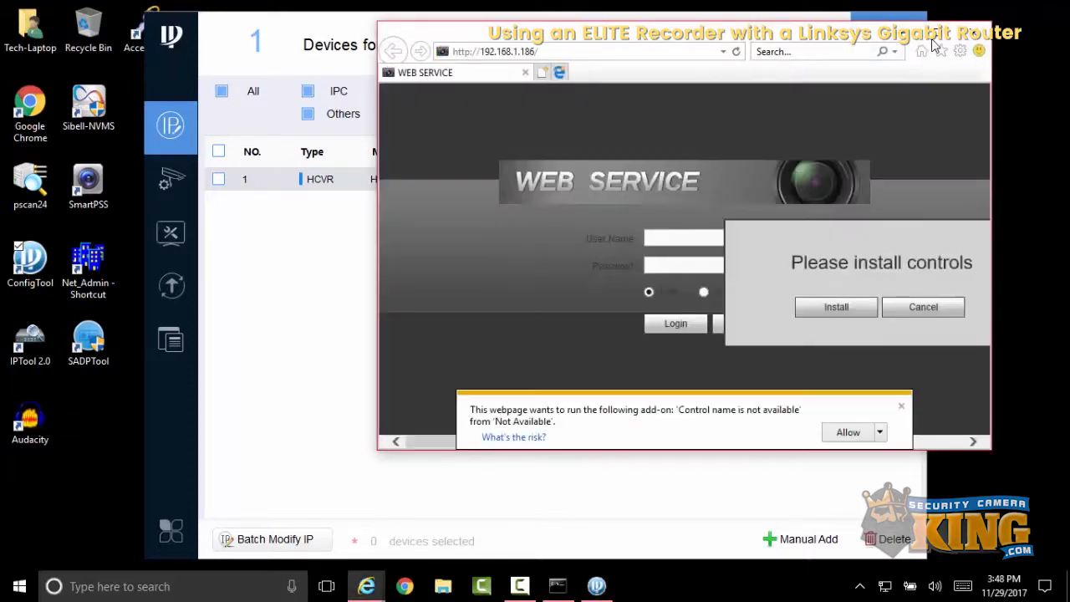
pyautogui.click(938, 40)
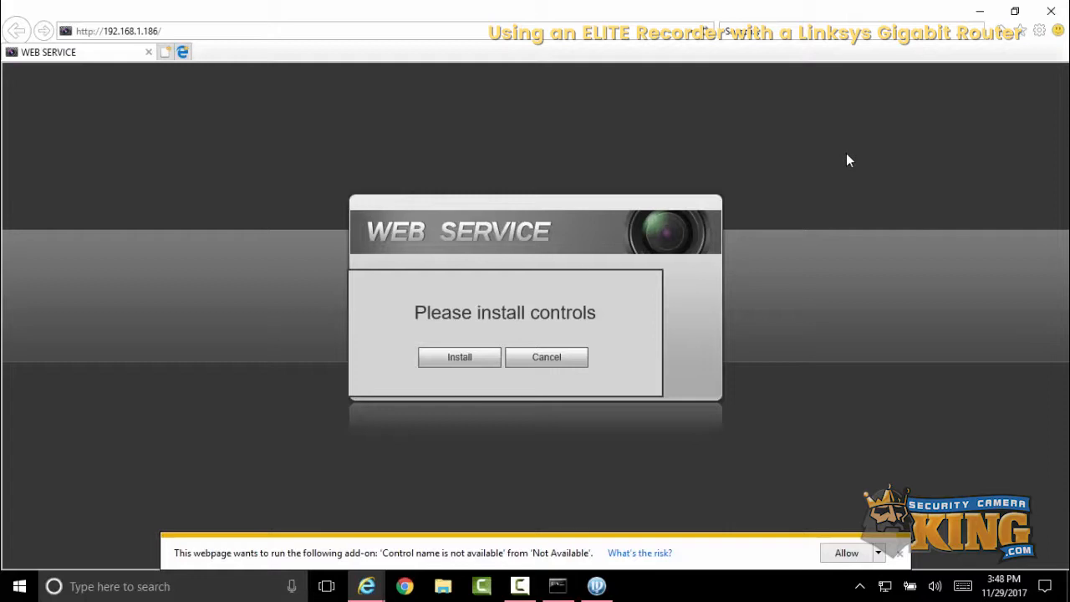
pyautogui.click(1043, 34)
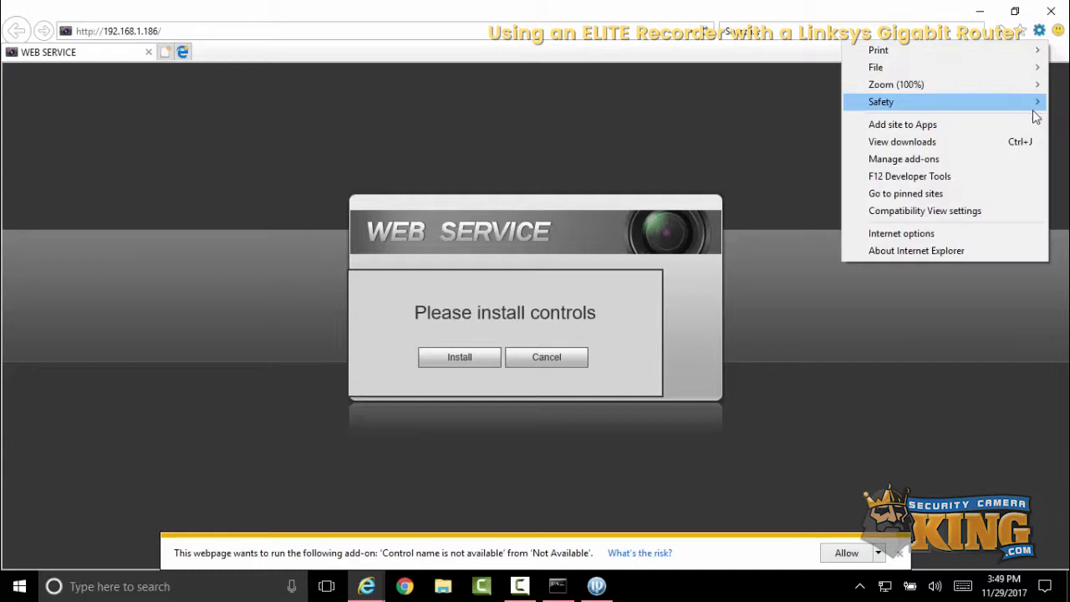
pyautogui.click(998, 232)
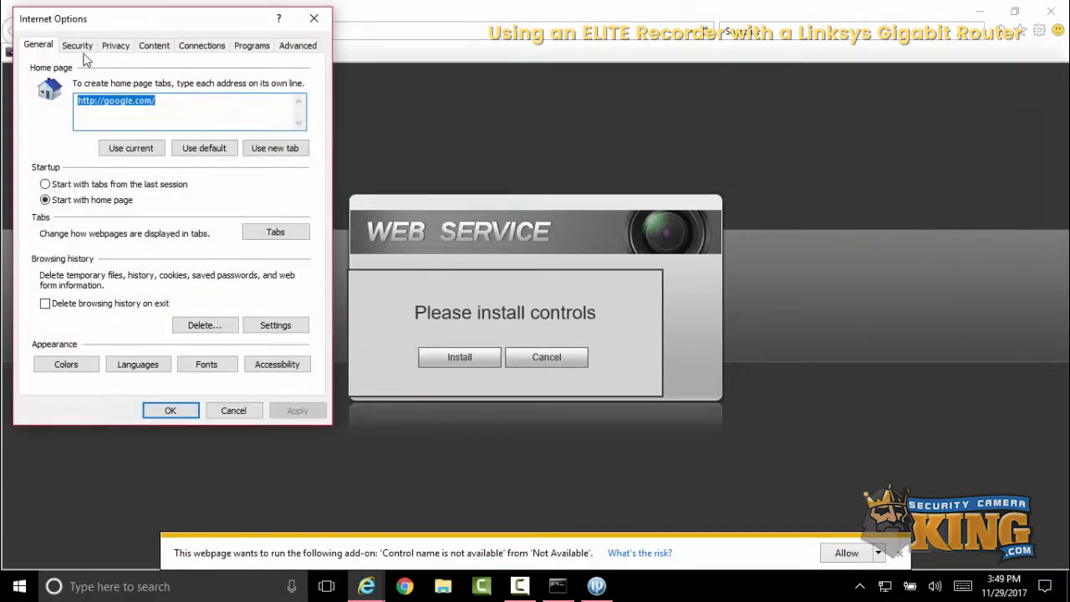
pyautogui.click(77, 46)
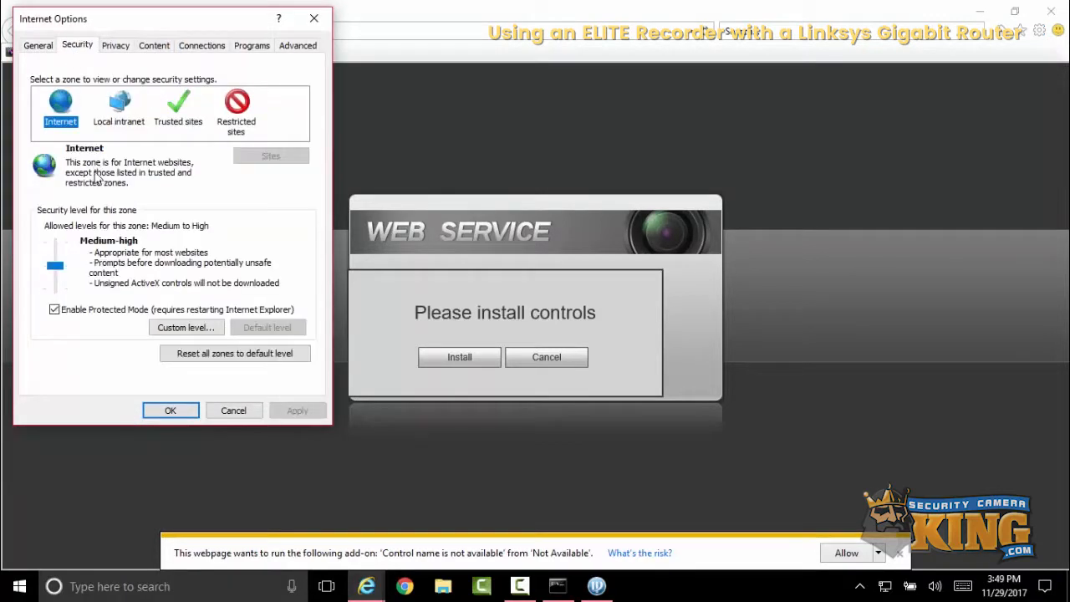
pyautogui.click(167, 328)
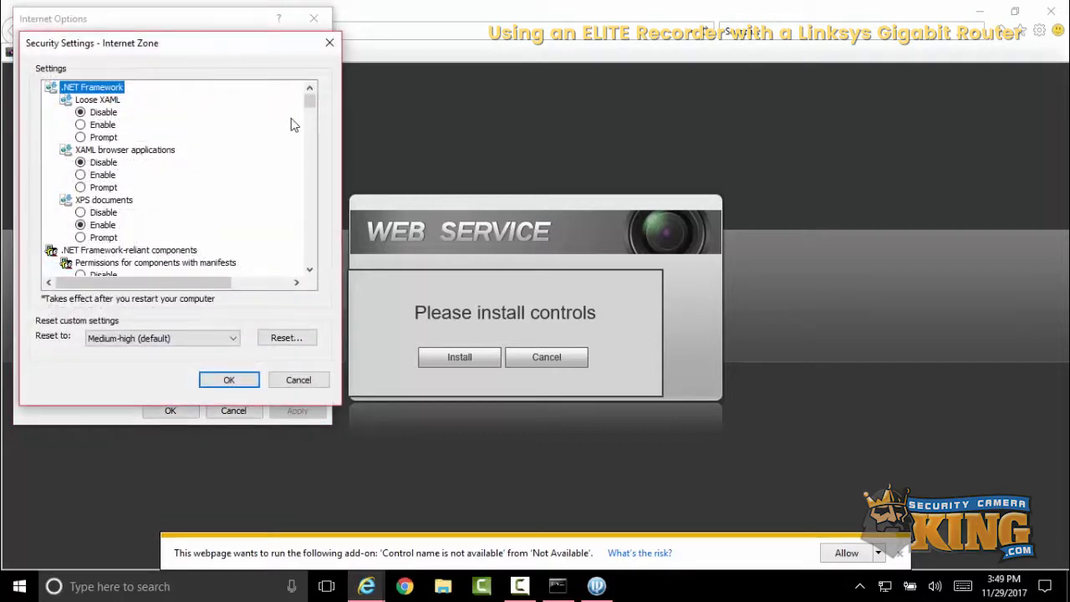
# - Set Download unsigned ActiveX controls to Prompt, accept the zone change warning, and apply the Internet Options
pyautogui.click(309, 125)
pyautogui.click(308, 125)
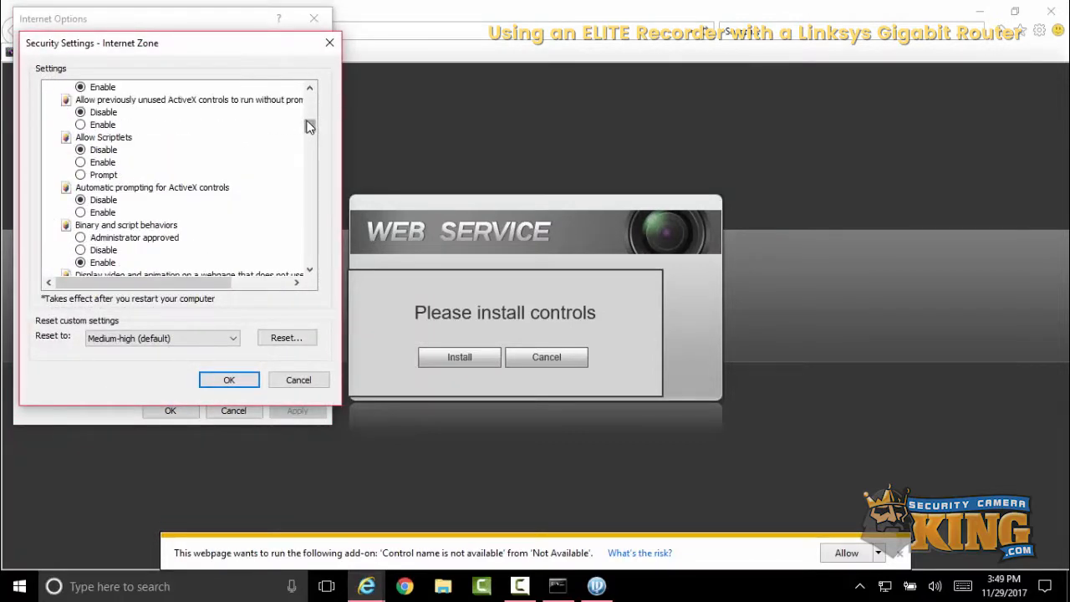
pyautogui.click(309, 130)
pyautogui.click(308, 134)
pyautogui.moveTo(308, 136); pyautogui.dragTo(308, 139)
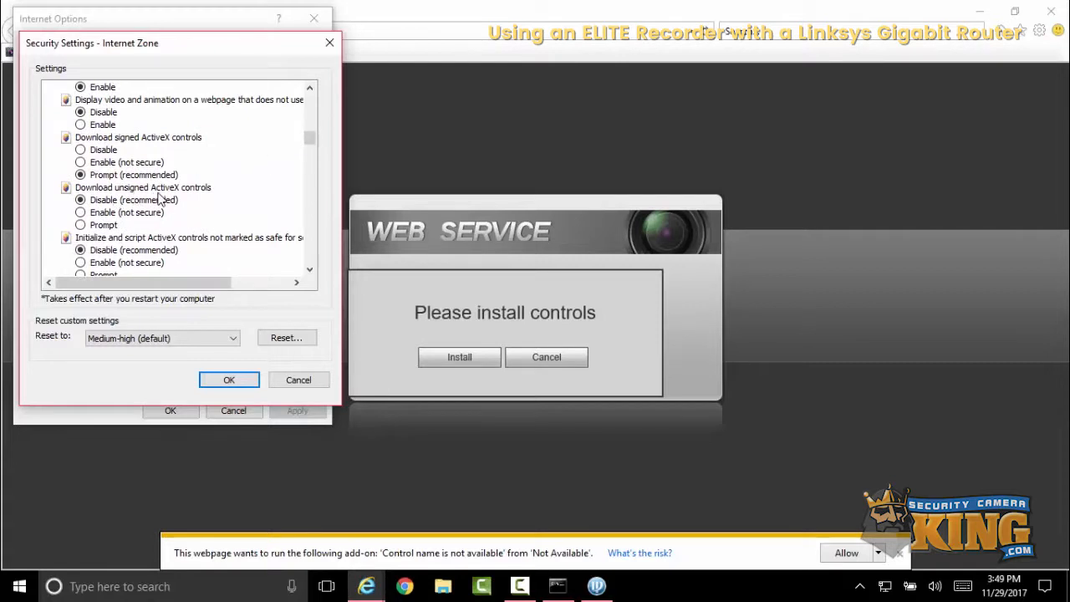
pyautogui.click(87, 227)
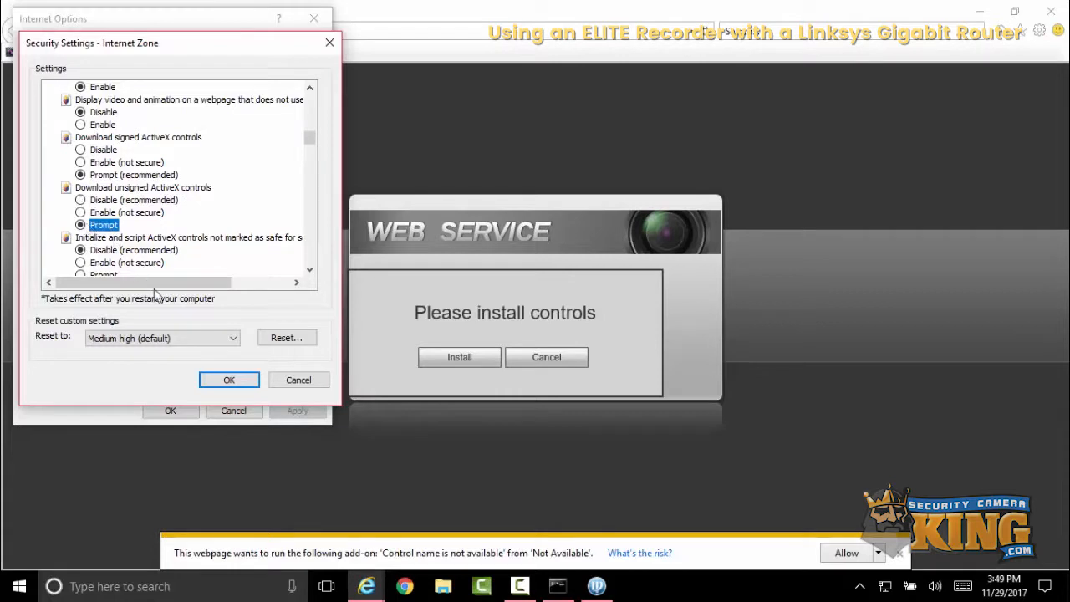
pyautogui.click(227, 380)
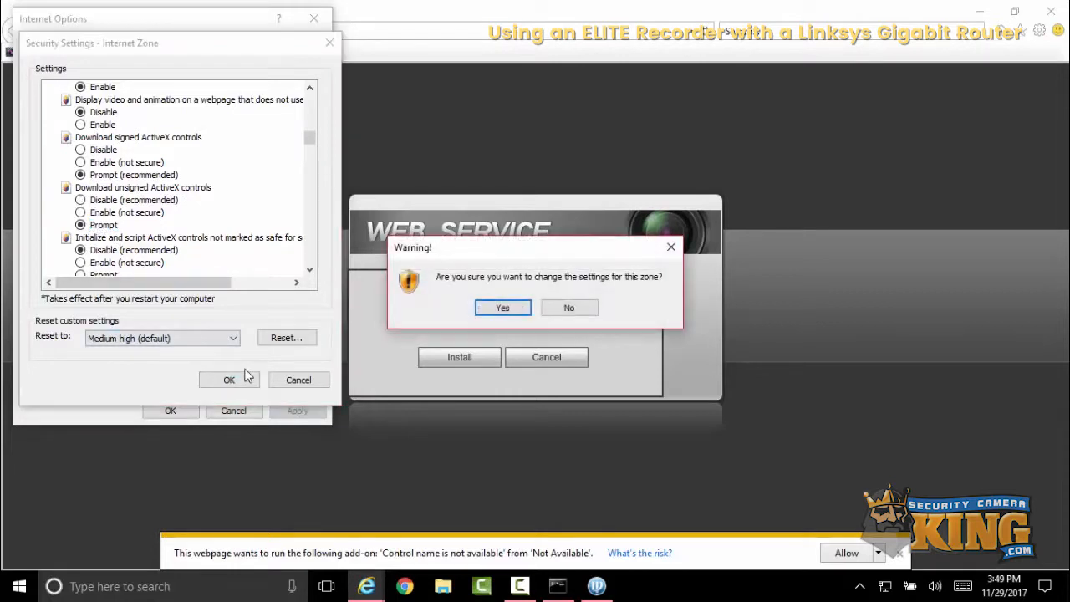
pyautogui.click(495, 309)
pyautogui.click(298, 411)
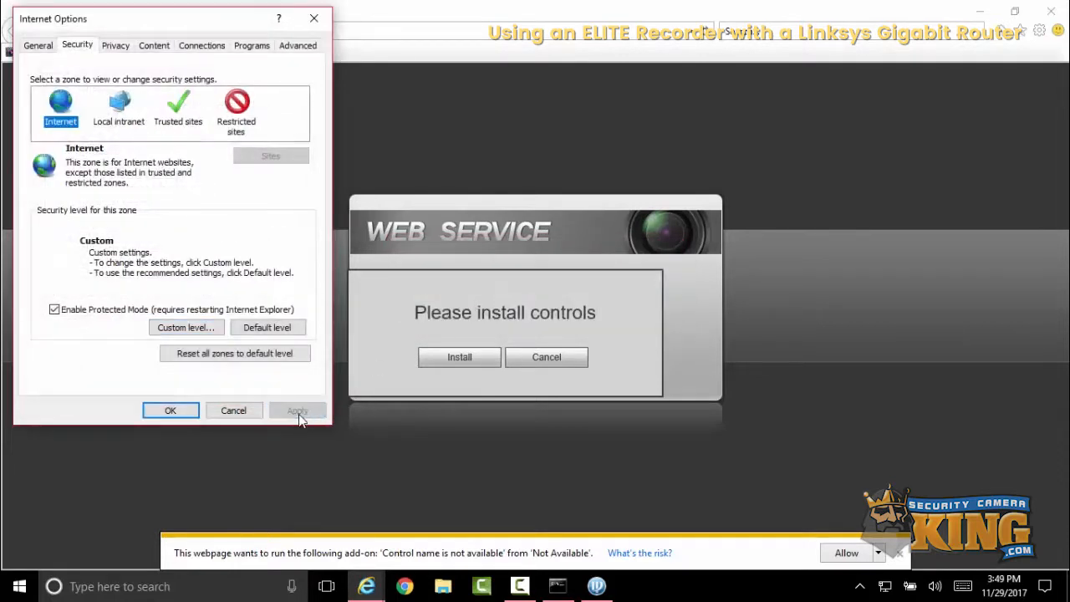
pyautogui.click(188, 410)
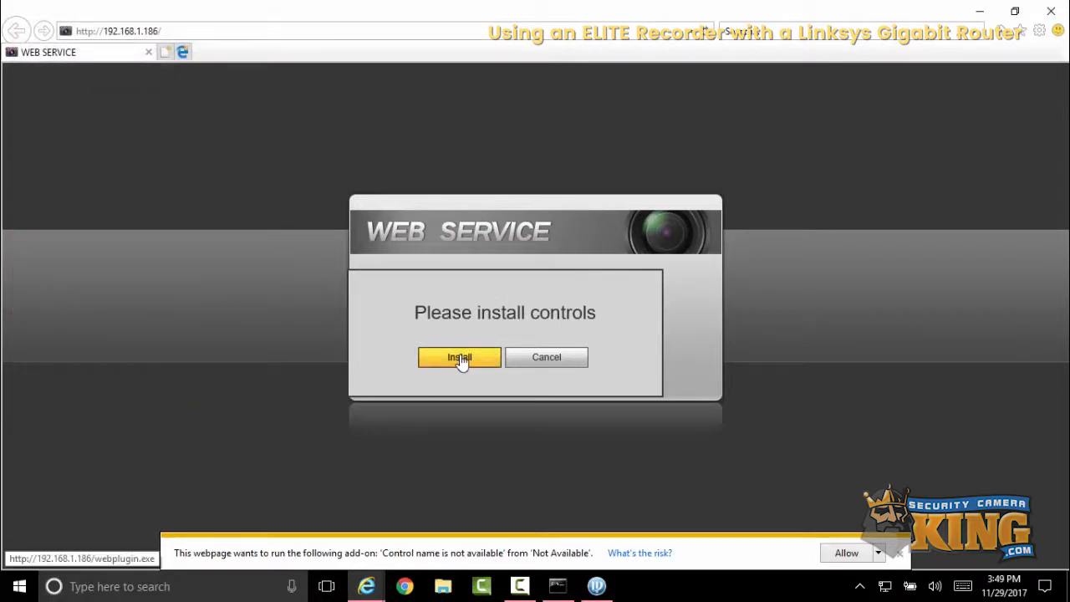
# - Install the recorder's web plugin by running webplugin.exe
pyautogui.click(459, 358)
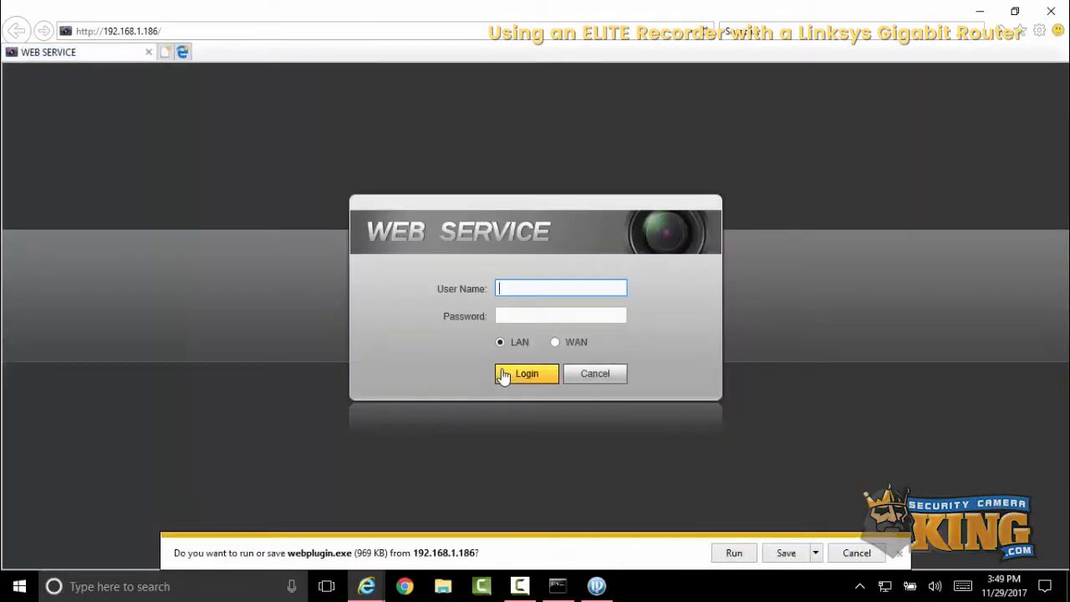
pyautogui.click(733, 553)
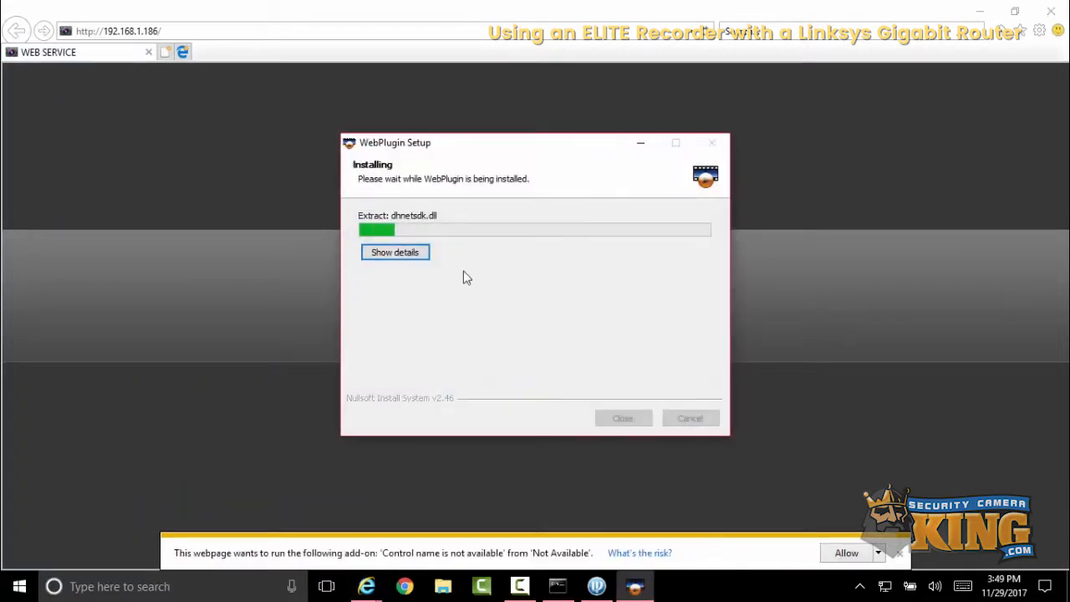
pyautogui.click(413, 255)
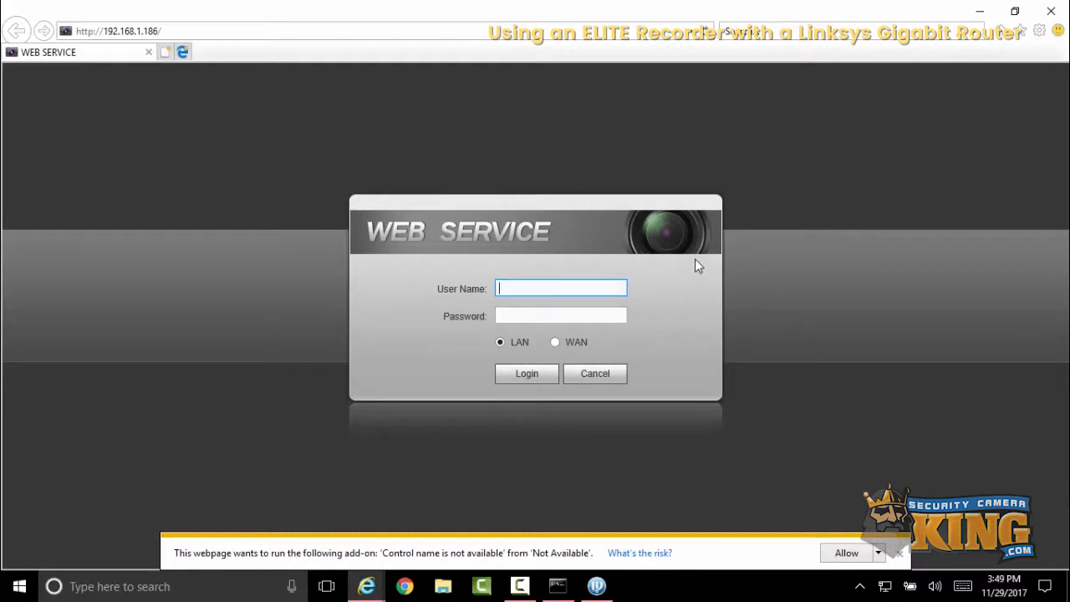
# - Refresh the page and allow the webPlugin Module add-on for all websites
pyautogui.click(704, 35)
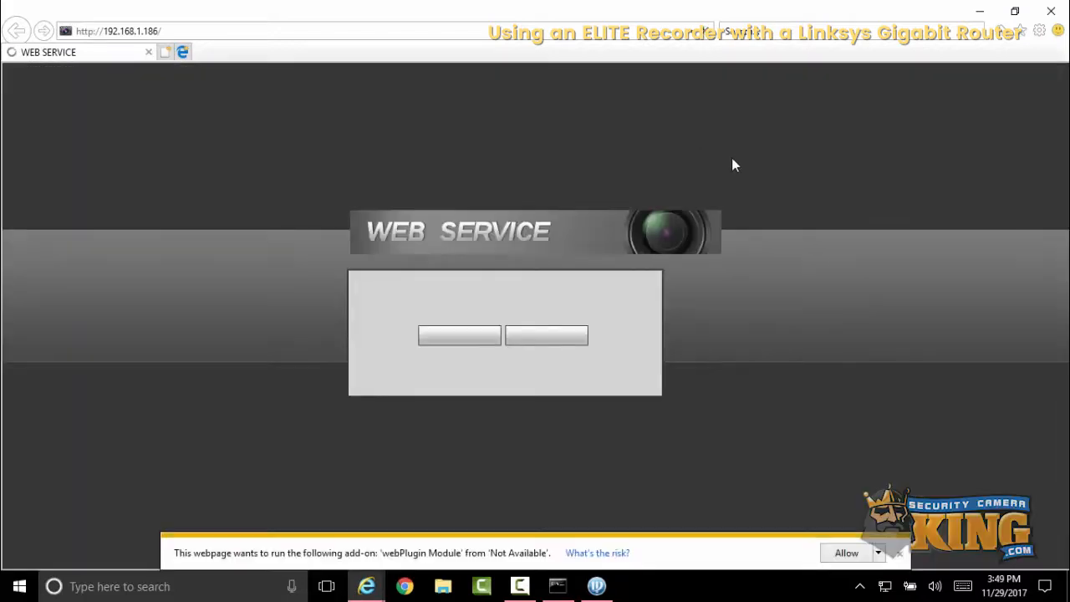
pyautogui.click(879, 554)
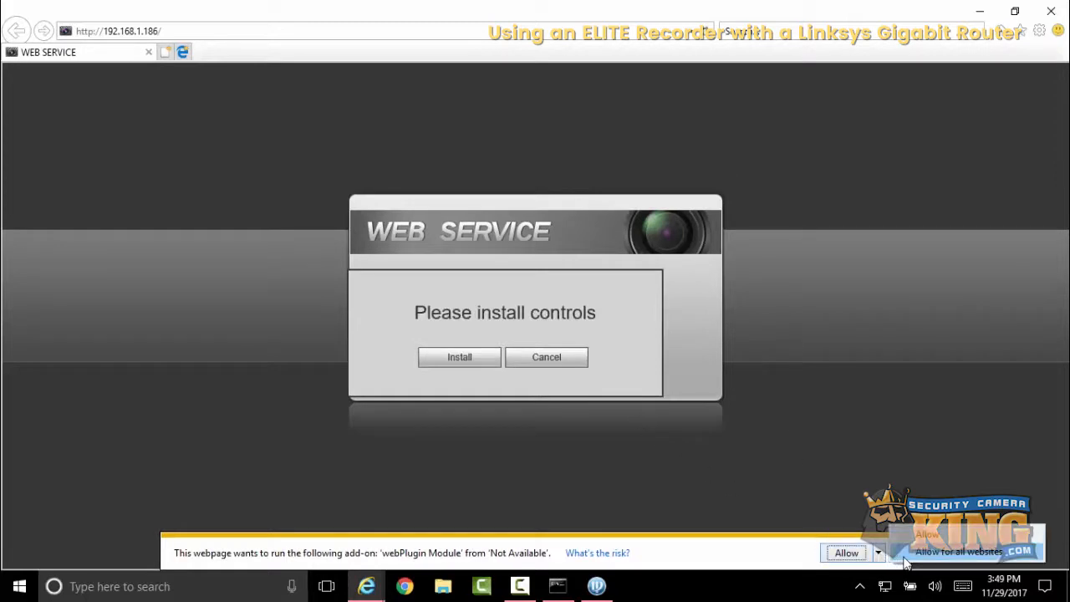
pyautogui.click(905, 558)
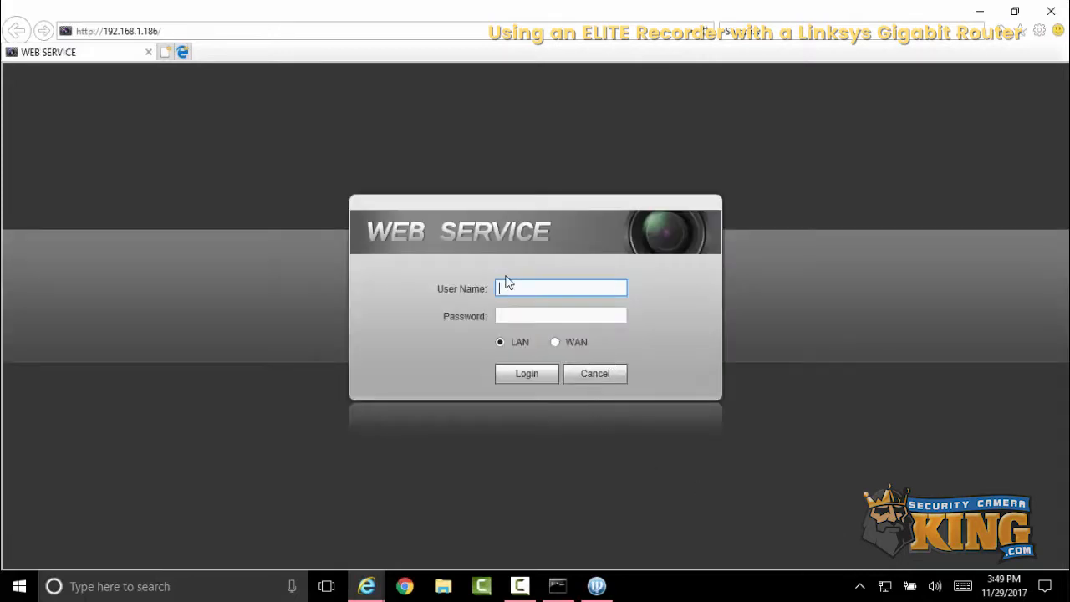
pyautogui.write('admin')
# - Try to log in with user name admin and the account password
pyautogui.press('Tab')
pyautogui.write('admi')
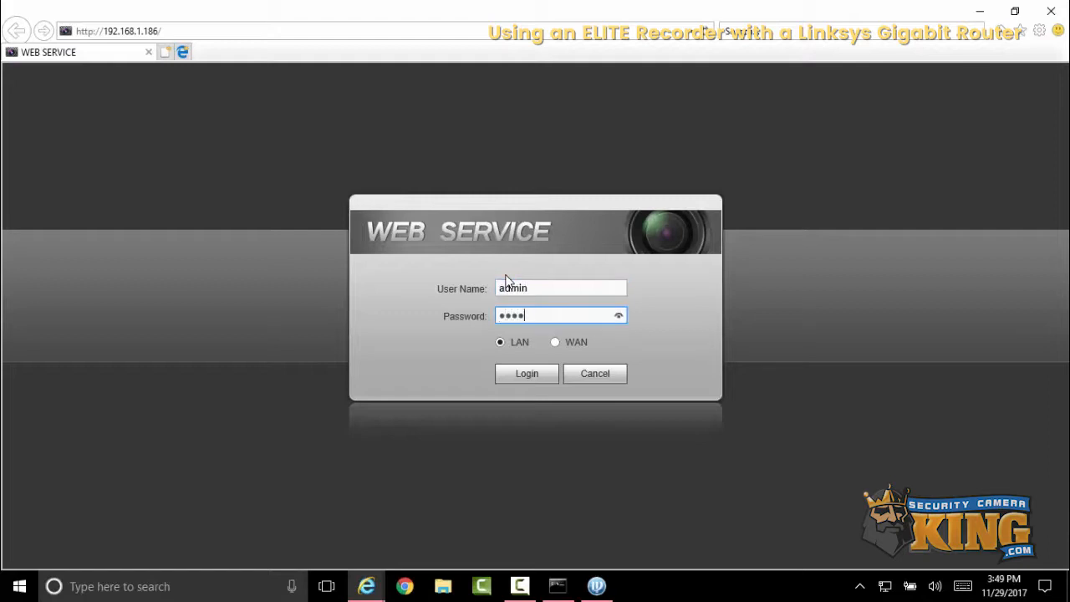
pyautogui.press('Return')
pyautogui.press('Return')
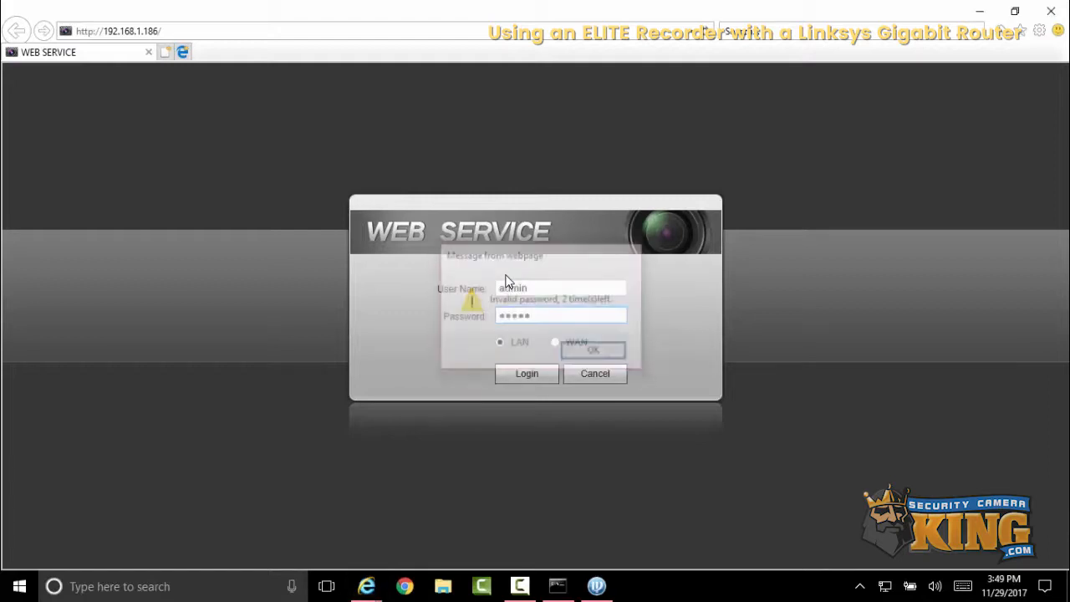
# - Re-enter the account password, log in, dismiss the message, and open the recorder's Setup page
pyautogui.write('admin')
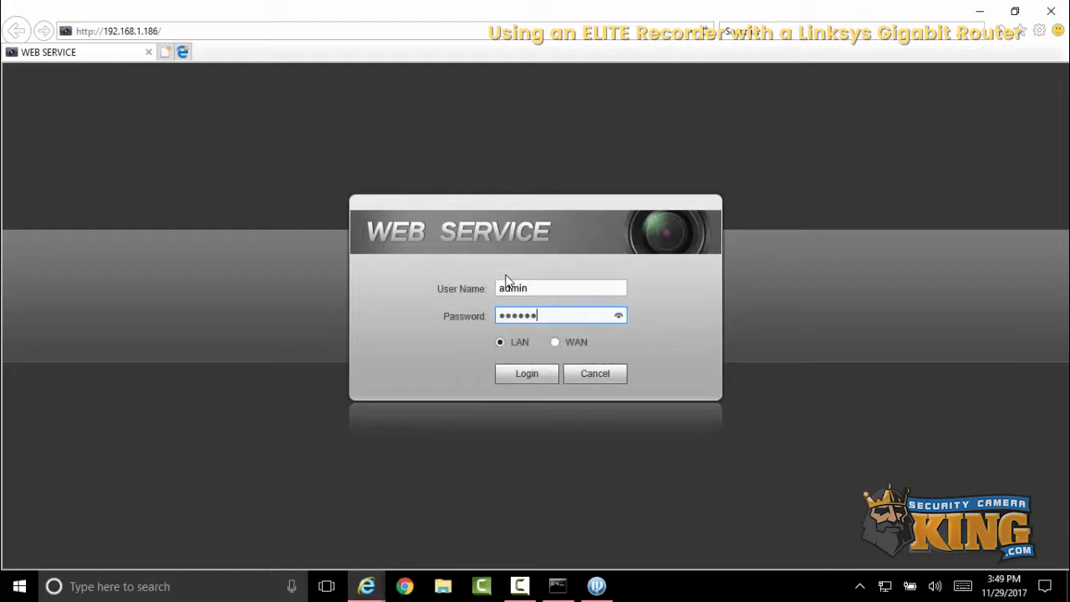
pyautogui.press('Return')
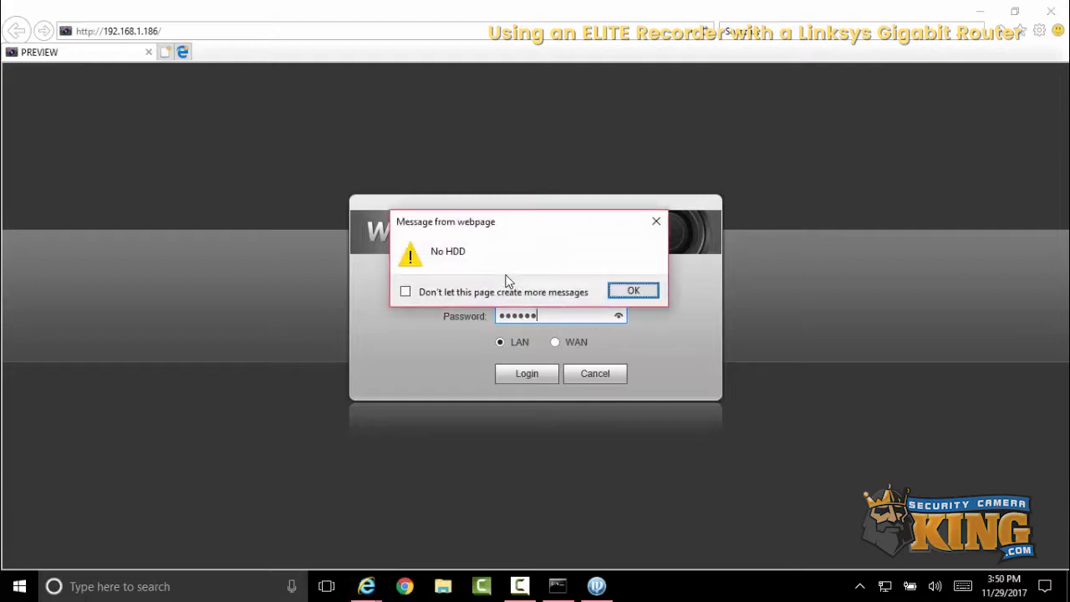
pyautogui.press('Return')
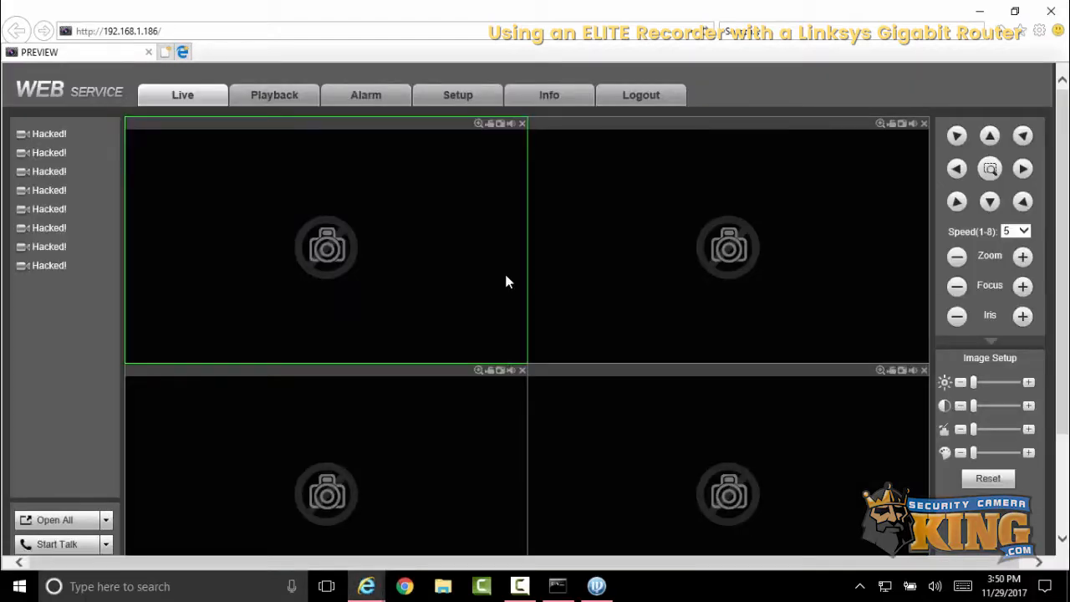
pyautogui.click(459, 97)
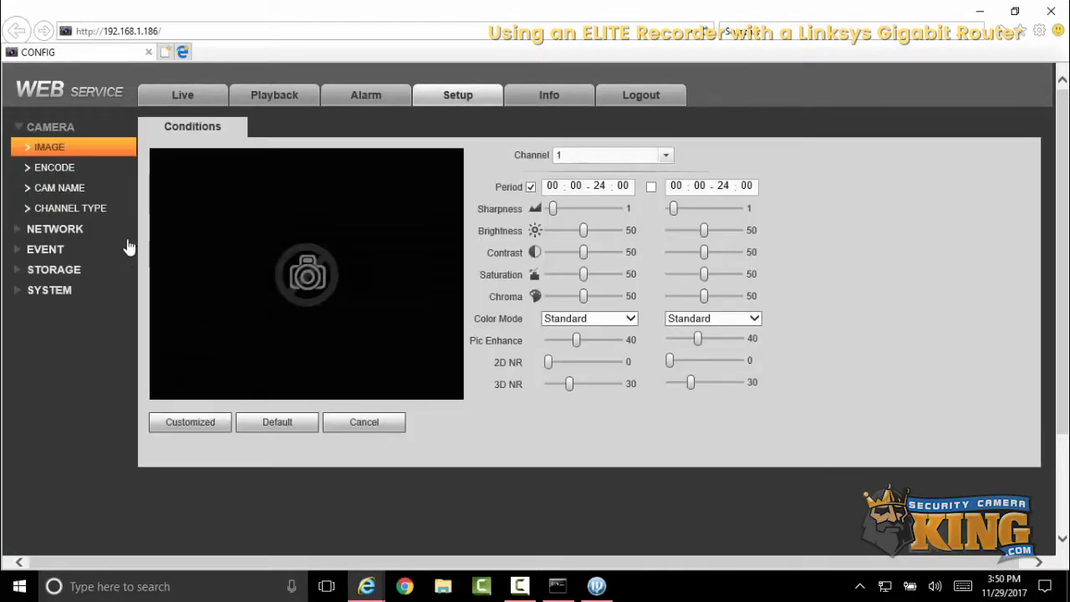
# - Restore the recorder's default camera channel names CAM 1 to CAM 8 and save them
pyautogui.click(67, 291)
pyautogui.click(75, 380)
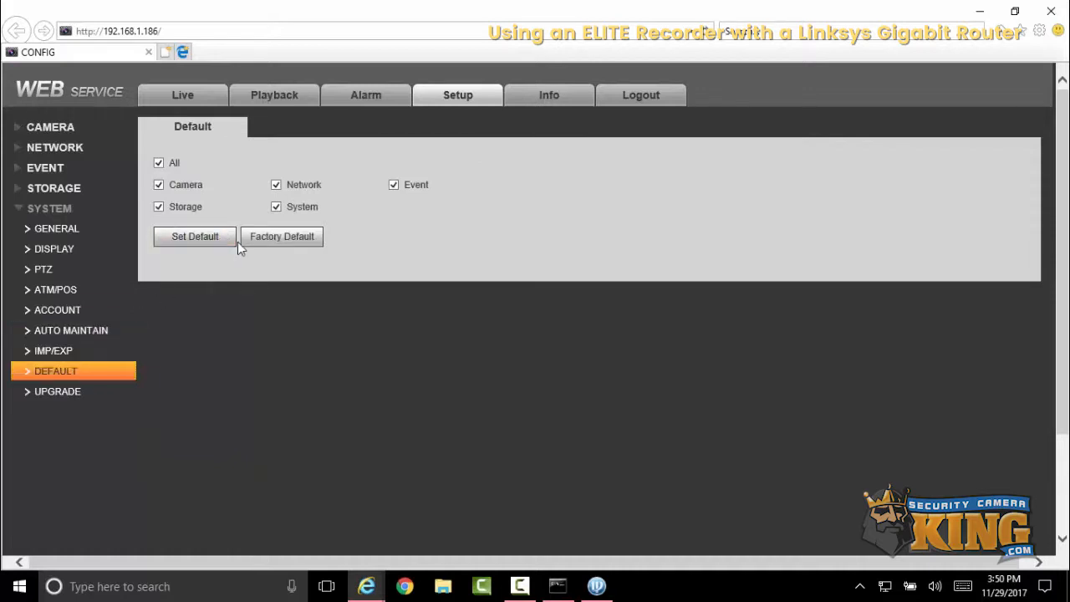
pyautogui.click(52, 127)
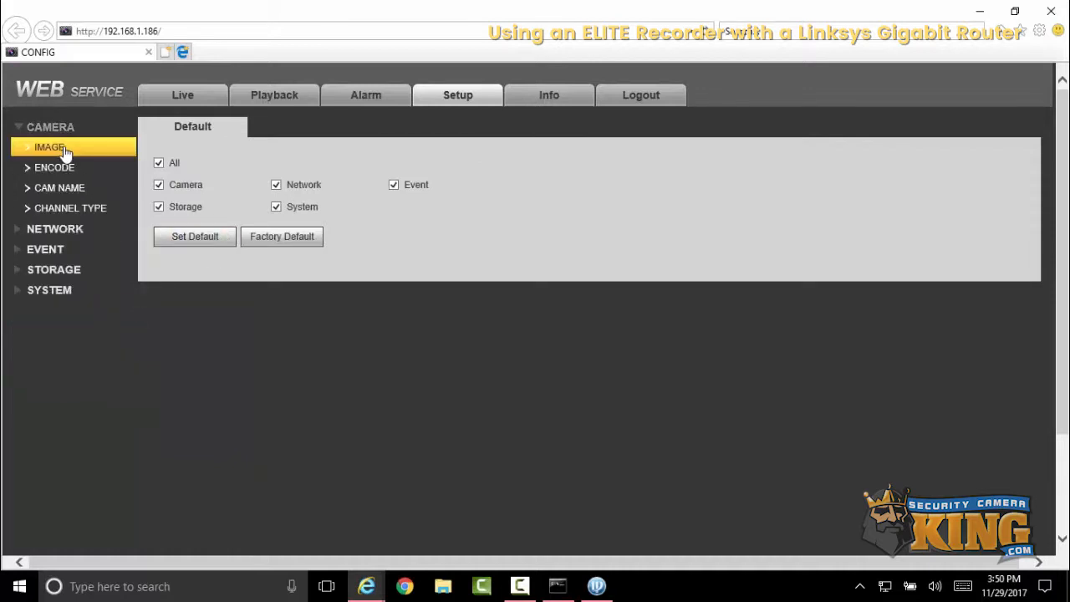
pyautogui.click(65, 190)
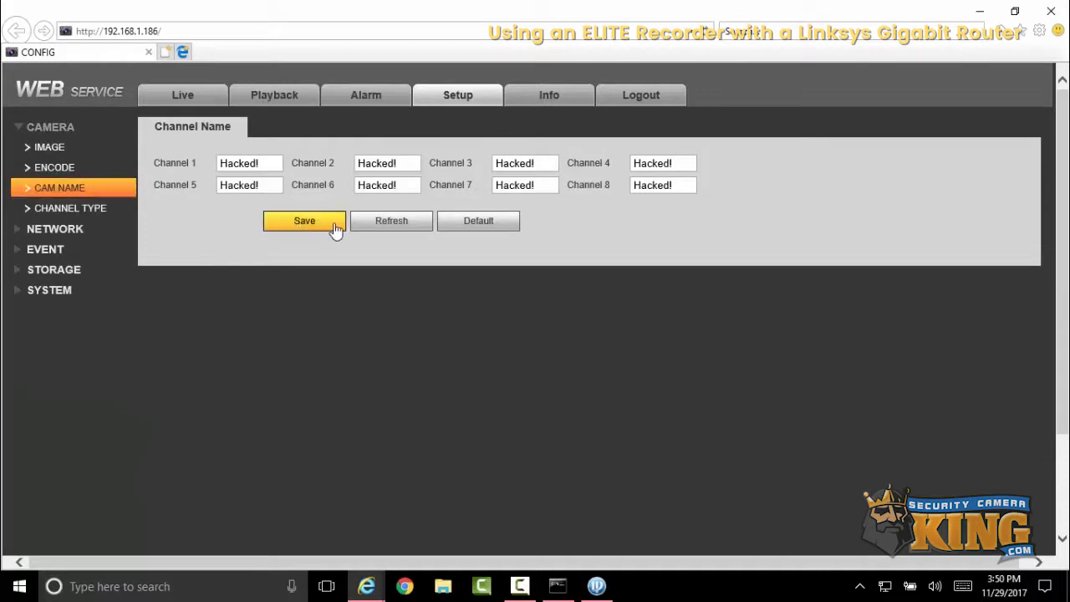
pyautogui.click(442, 226)
pyautogui.click(302, 224)
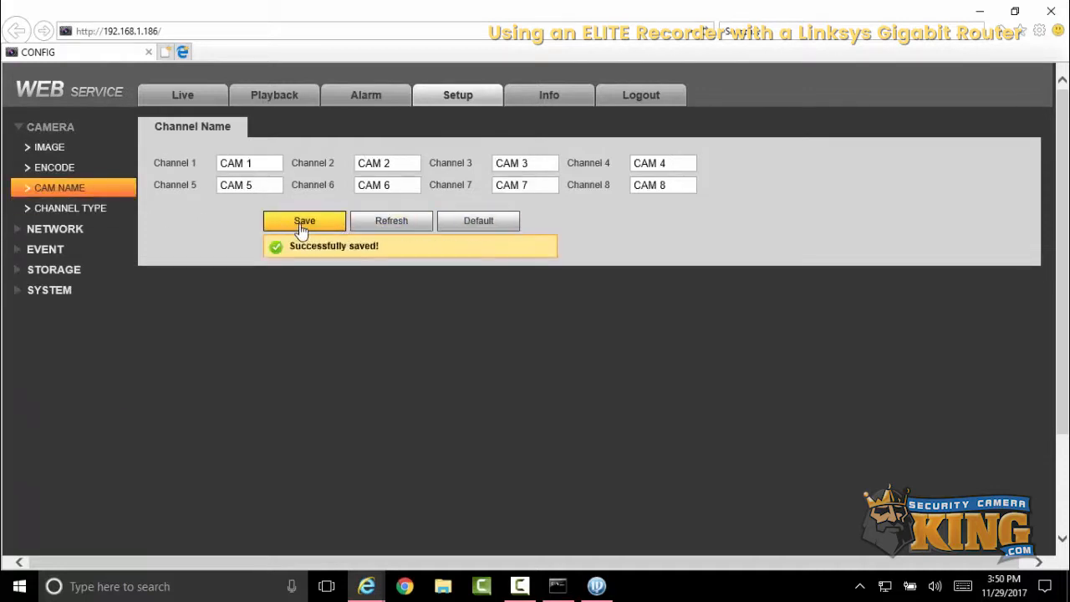
# - Log out of the recorder and log back in as admin with the account password, dismissing the message
pyautogui.click(621, 100)
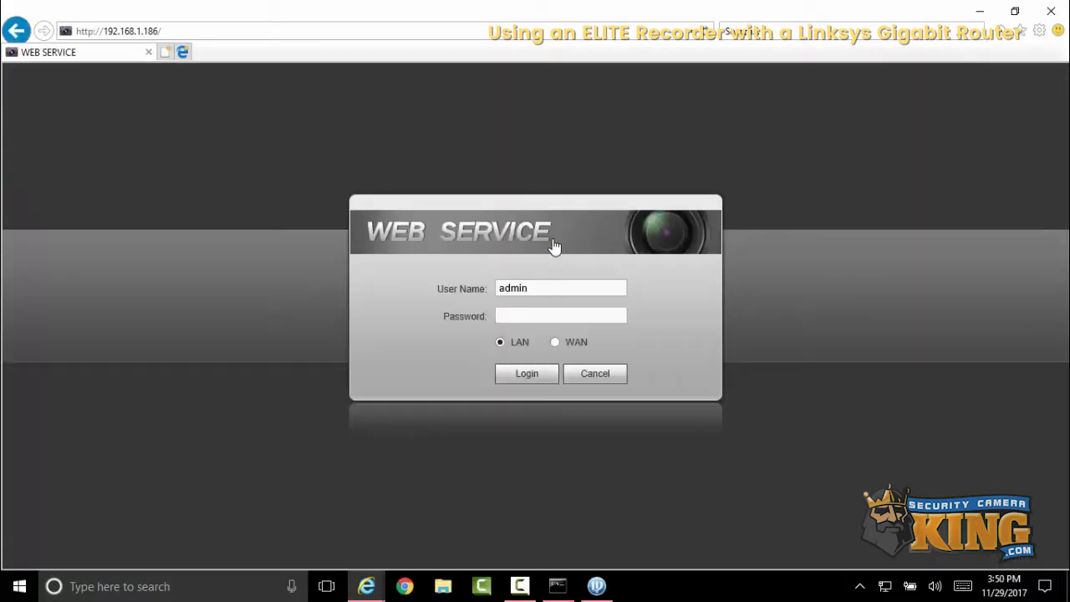
pyautogui.click(533, 316)
pyautogui.click(533, 317)
pyautogui.write('admin')
pyautogui.click(526, 375)
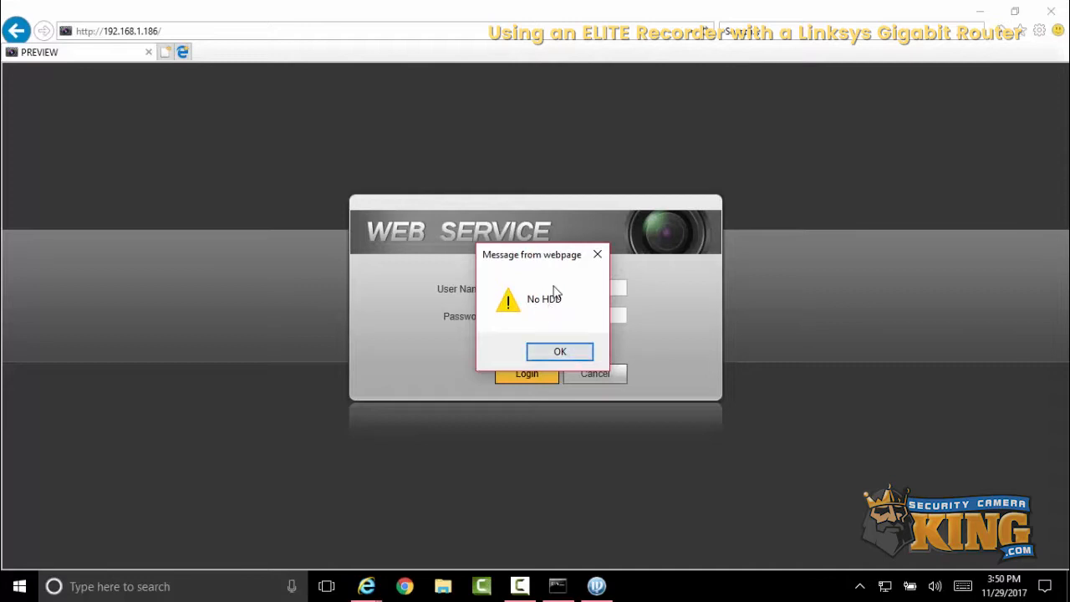
pyautogui.click(572, 355)
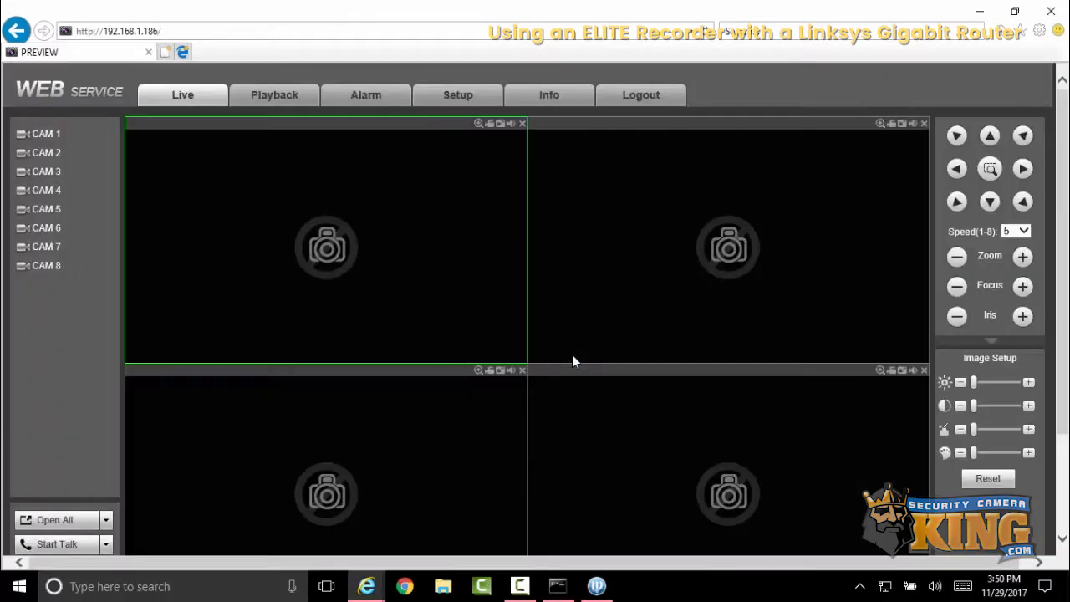
# - Set the recorder's HTTP port to 95 in the network connection settings
pyautogui.click(469, 113)
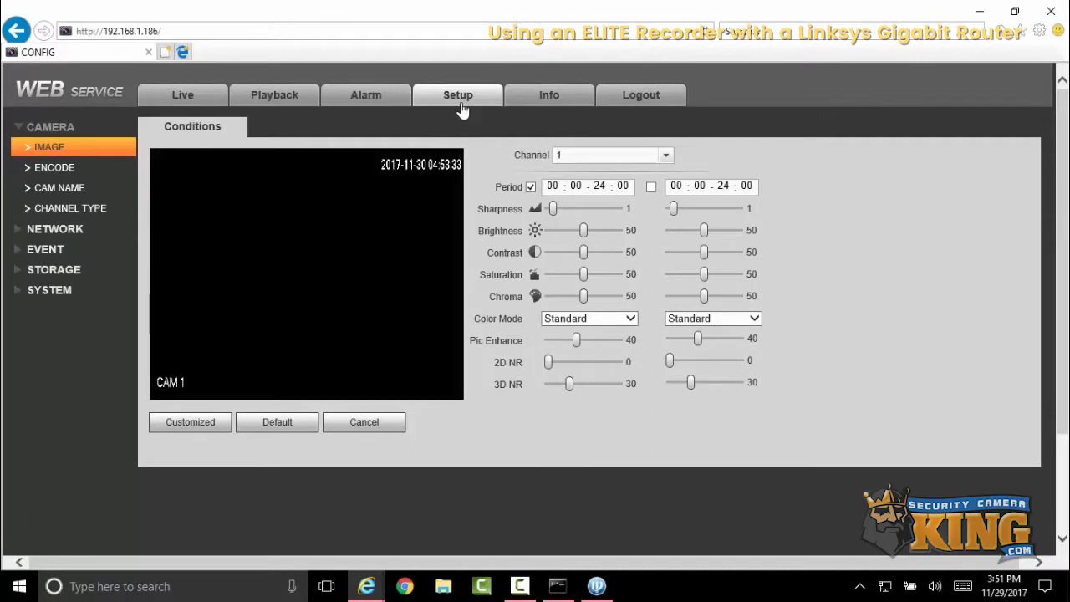
pyautogui.click(85, 231)
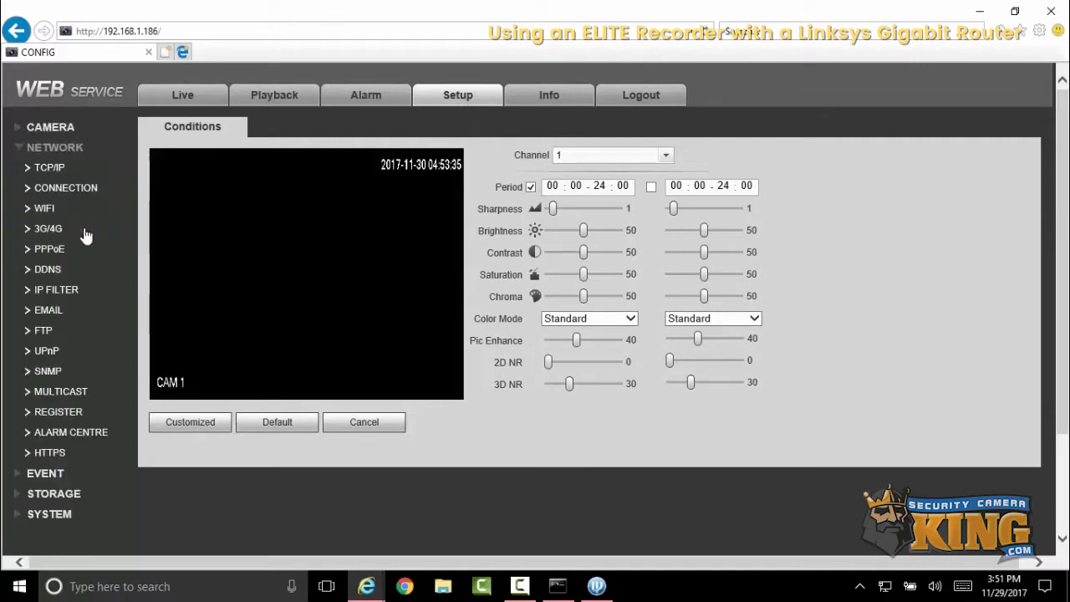
pyautogui.click(83, 188)
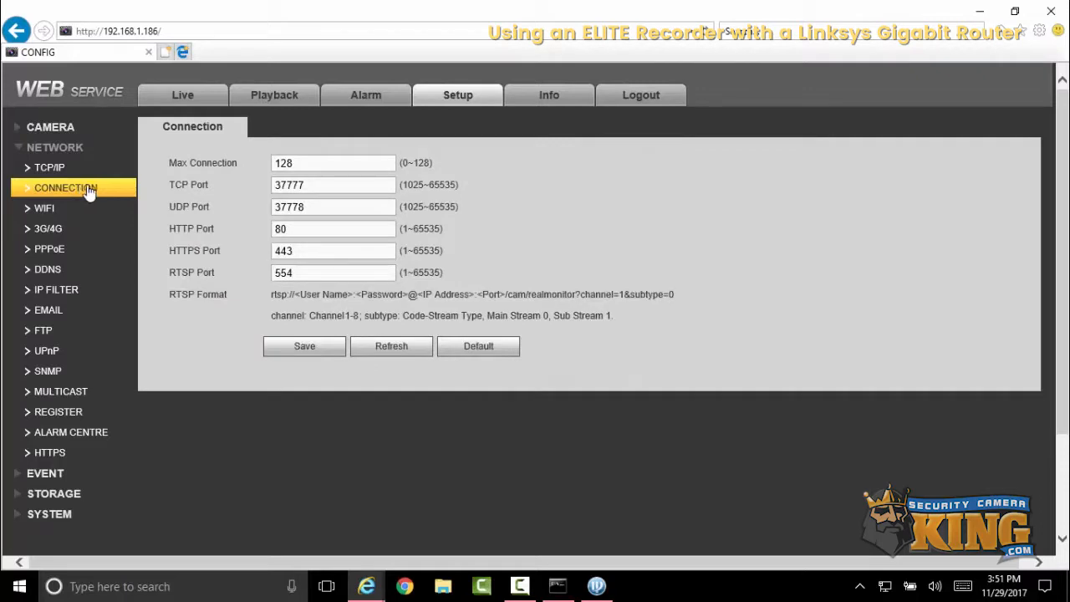
pyautogui.doubleClick(295, 185)
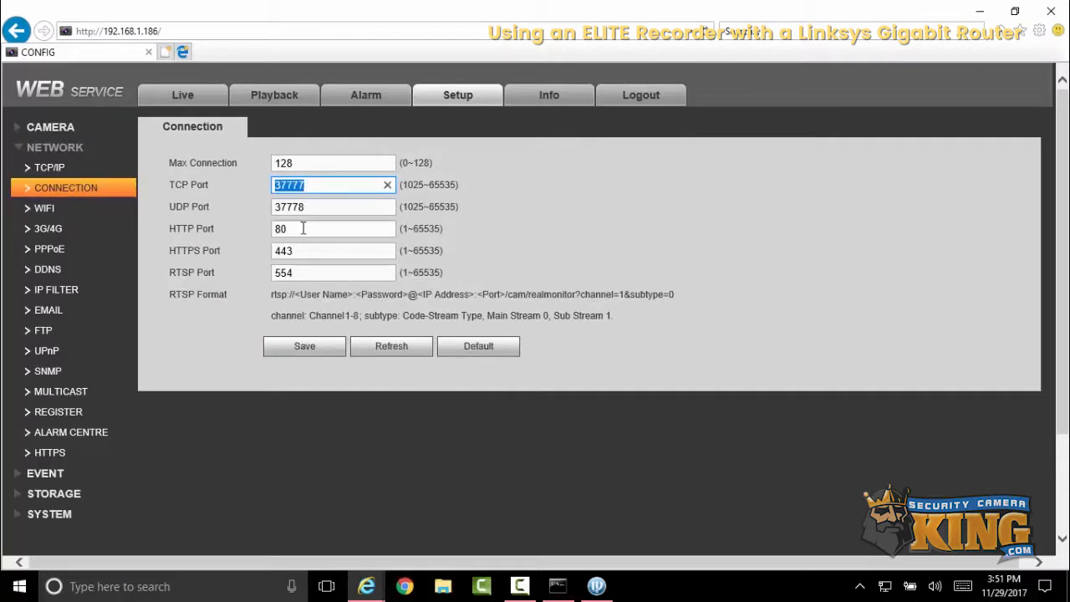
pyautogui.doubleClick(303, 228)
pyautogui.write('95')
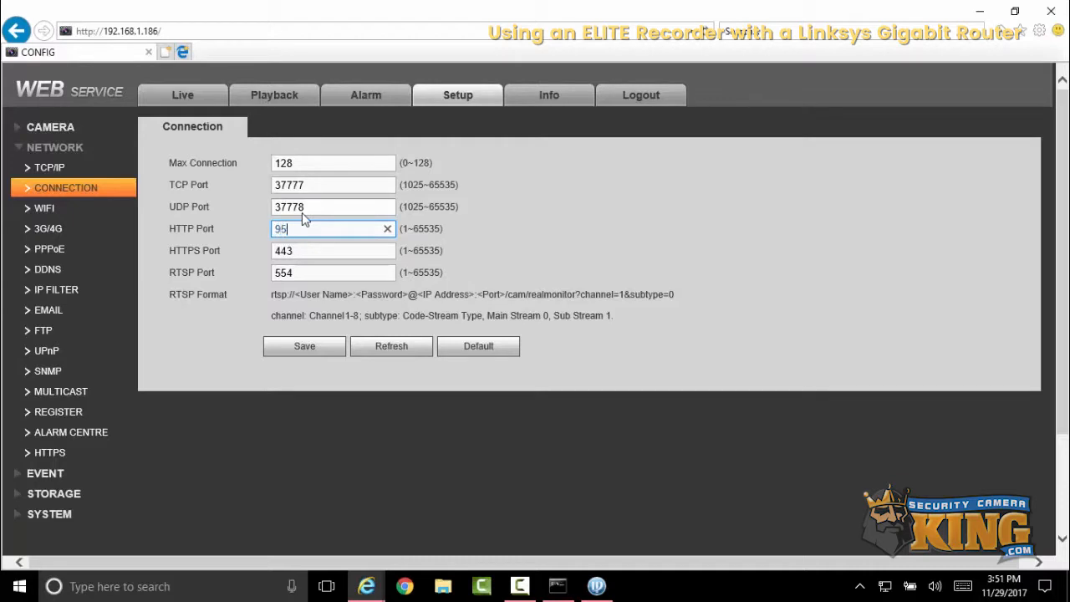
# - Set the recorder's TCP port to 4563, save the connection settings, and confirm restarting the recorder
pyautogui.doubleClick(311, 185)
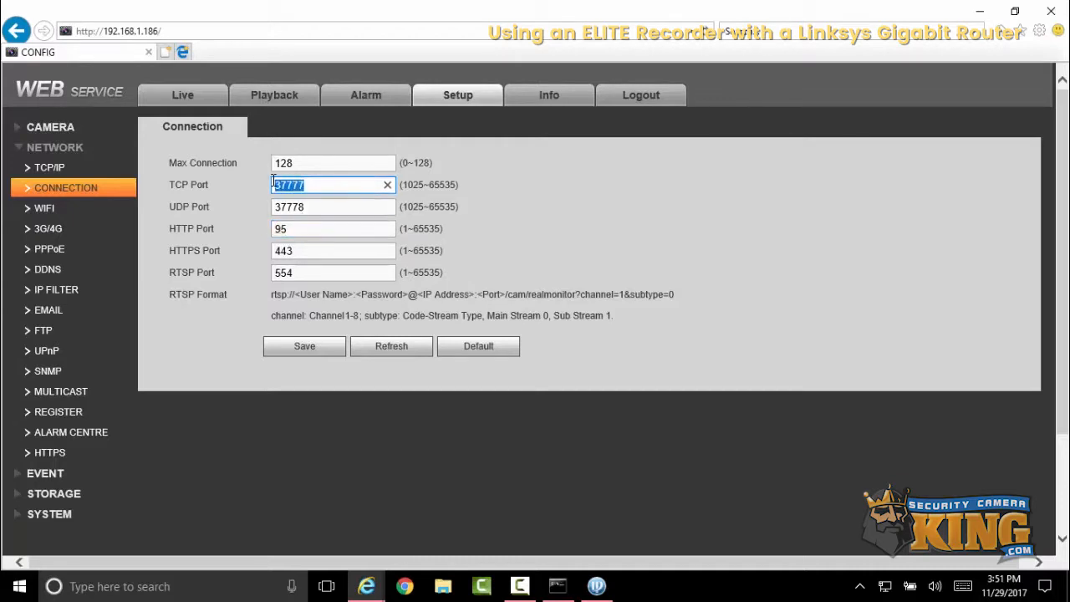
pyautogui.click(370, 586)
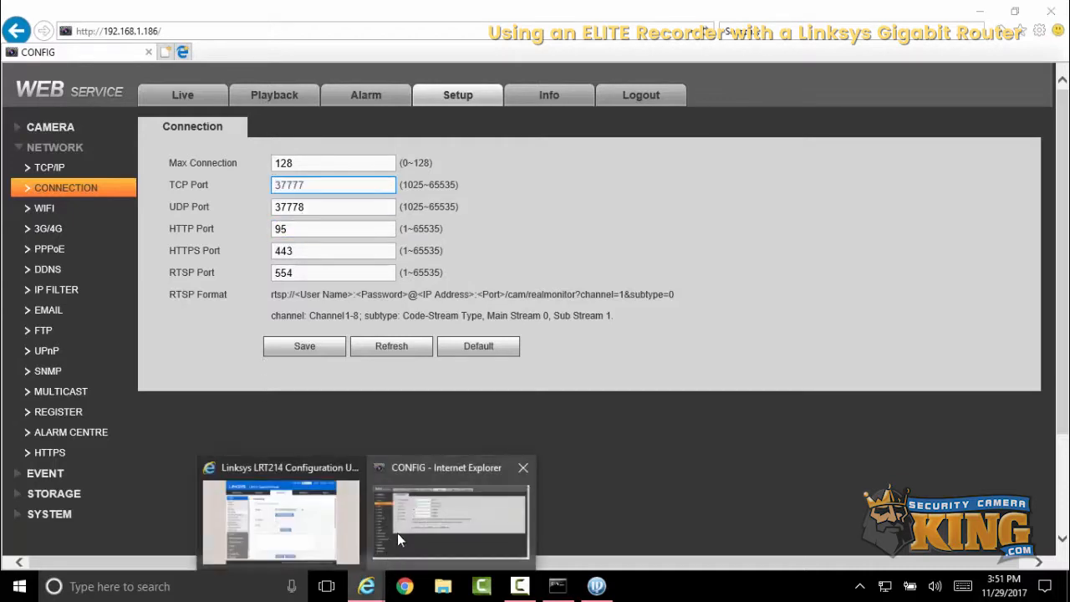
pyautogui.click(338, 519)
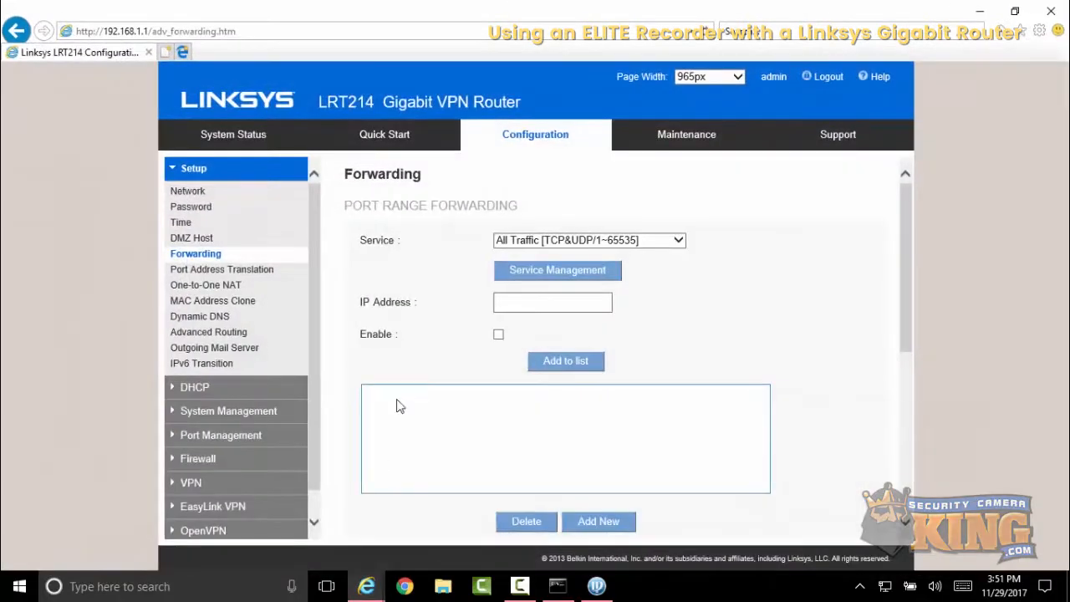
pyautogui.click(532, 243)
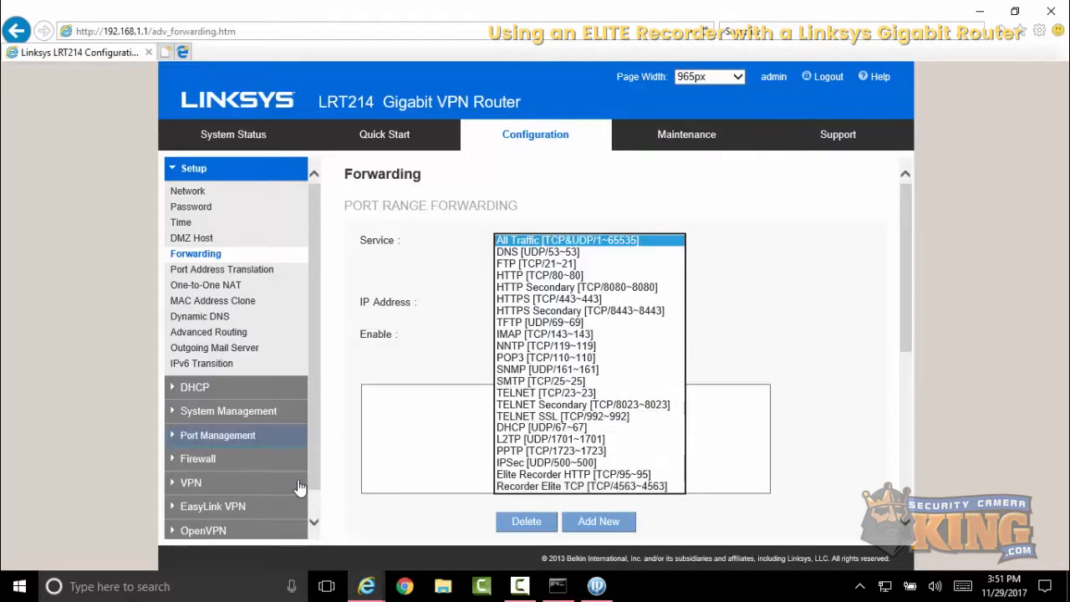
pyautogui.click(367, 586)
pyautogui.click(396, 530)
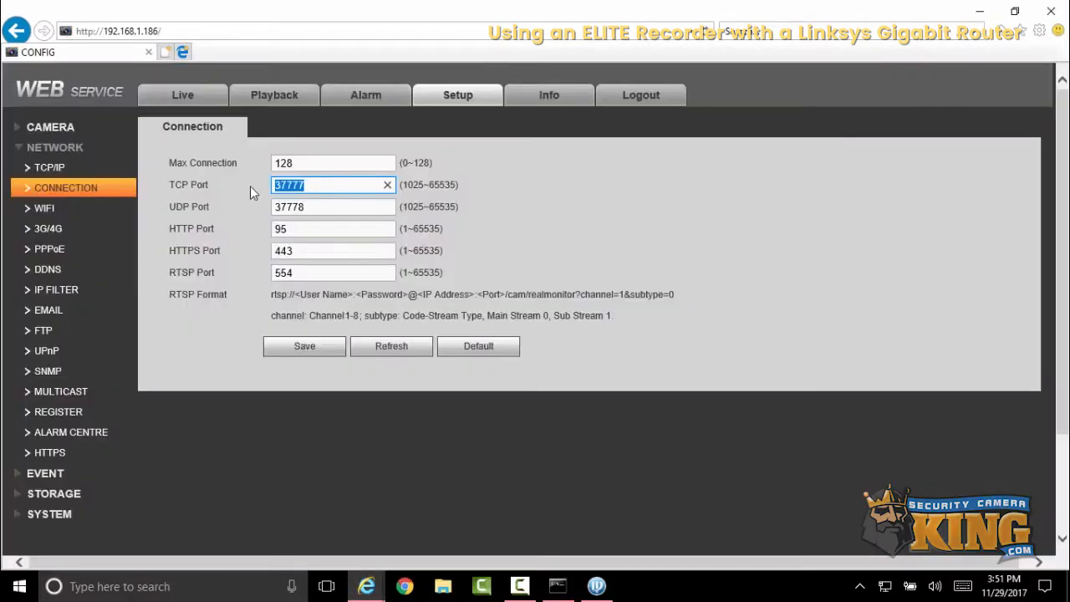
pyautogui.write('4563')
pyautogui.click(322, 350)
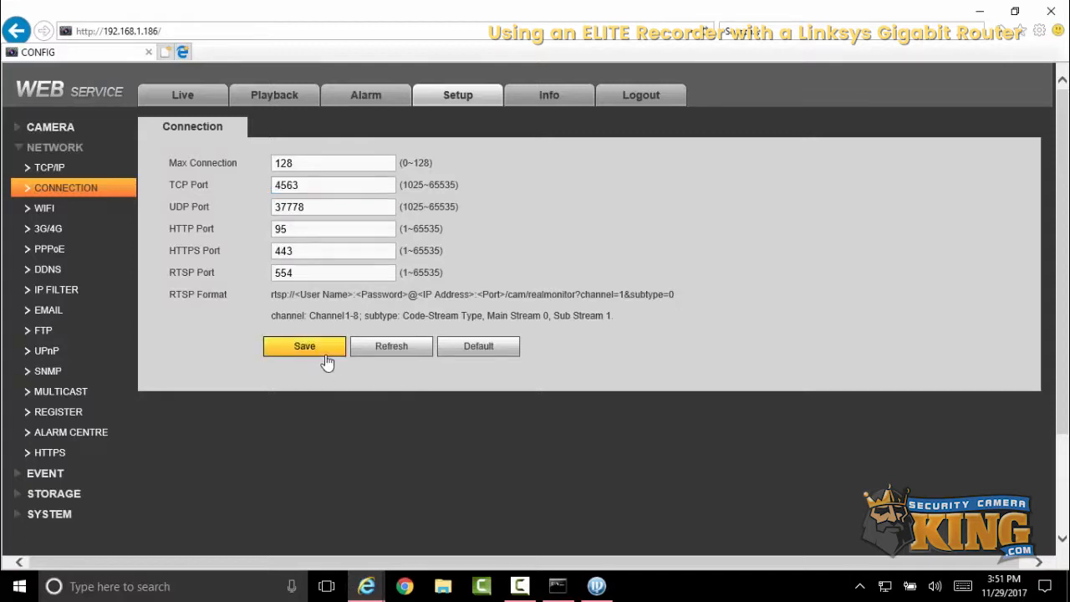
pyautogui.moveTo(705, 330); pyautogui.dragTo(632, 370)
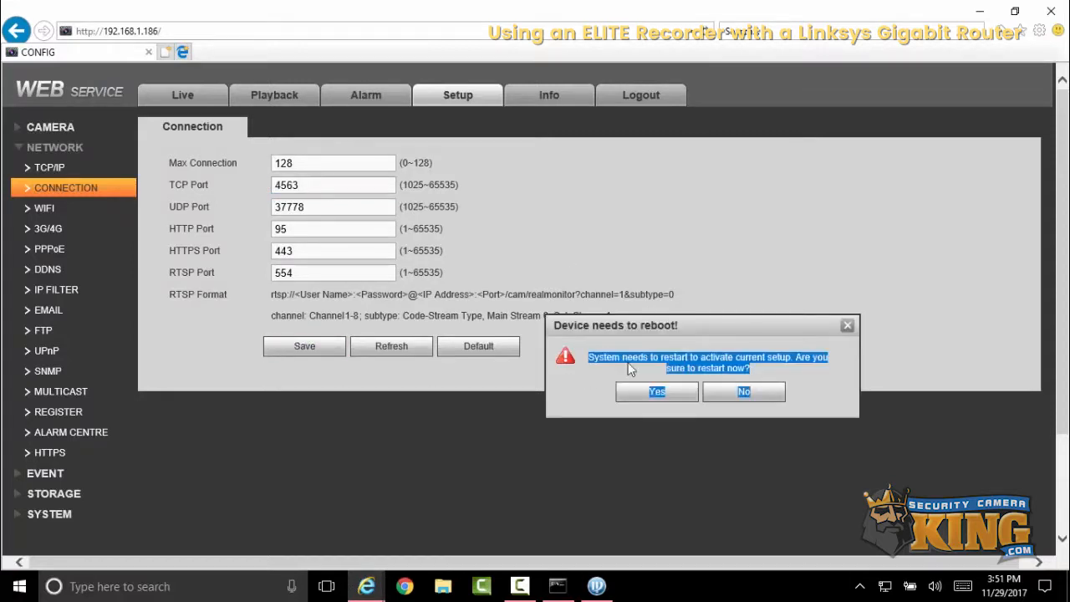
pyautogui.click(656, 393)
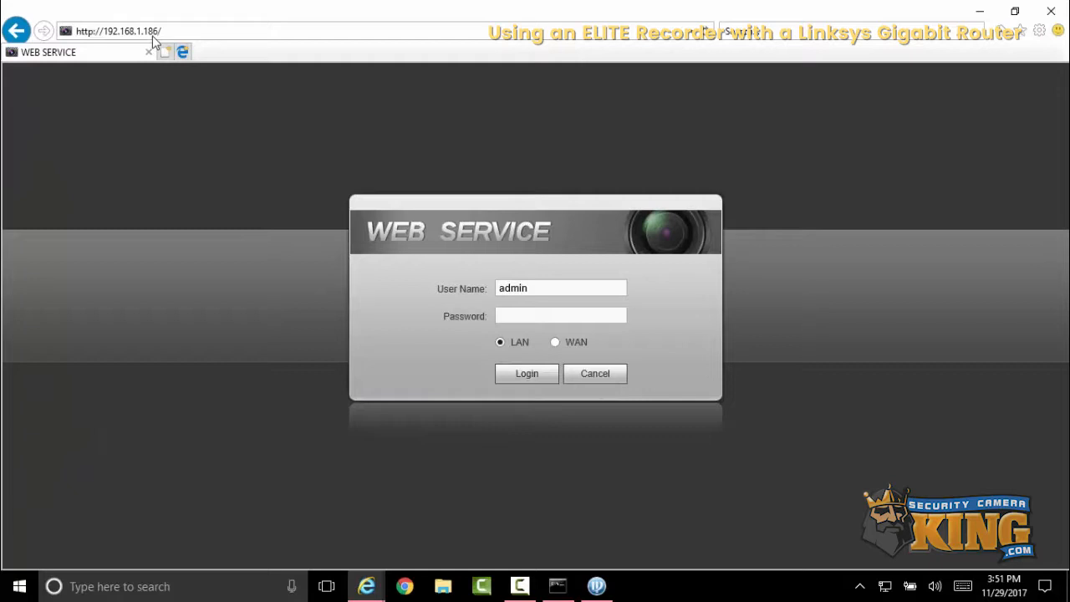
# - Add an enabled All Traffic forwarding rule to 192.168.1.186 on the router and delete it from the list
pyautogui.moveTo(369, 589)
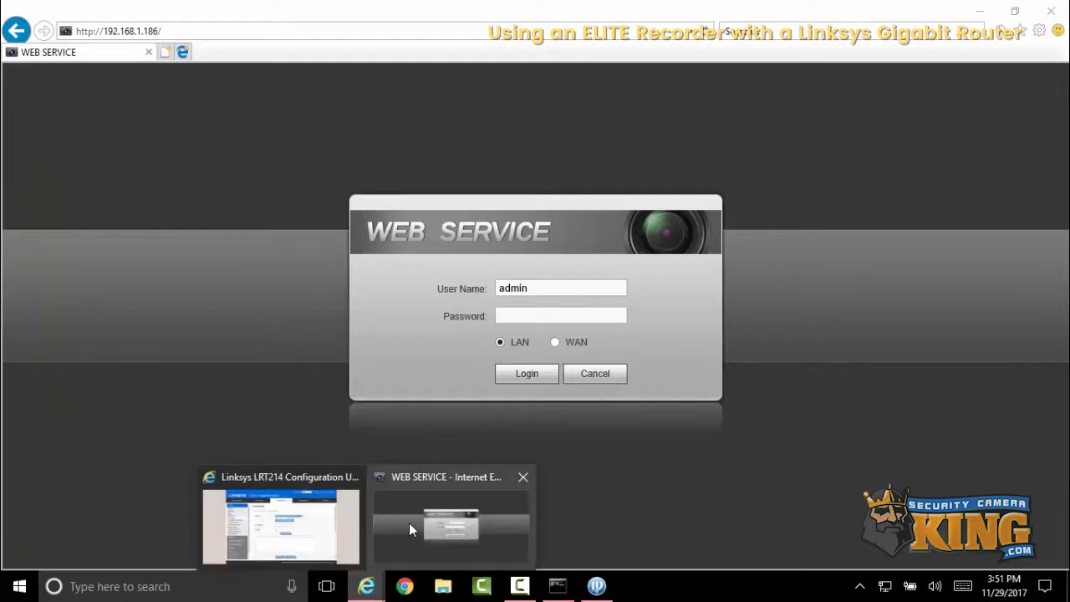
pyautogui.click(409, 523)
pyautogui.click(330, 548)
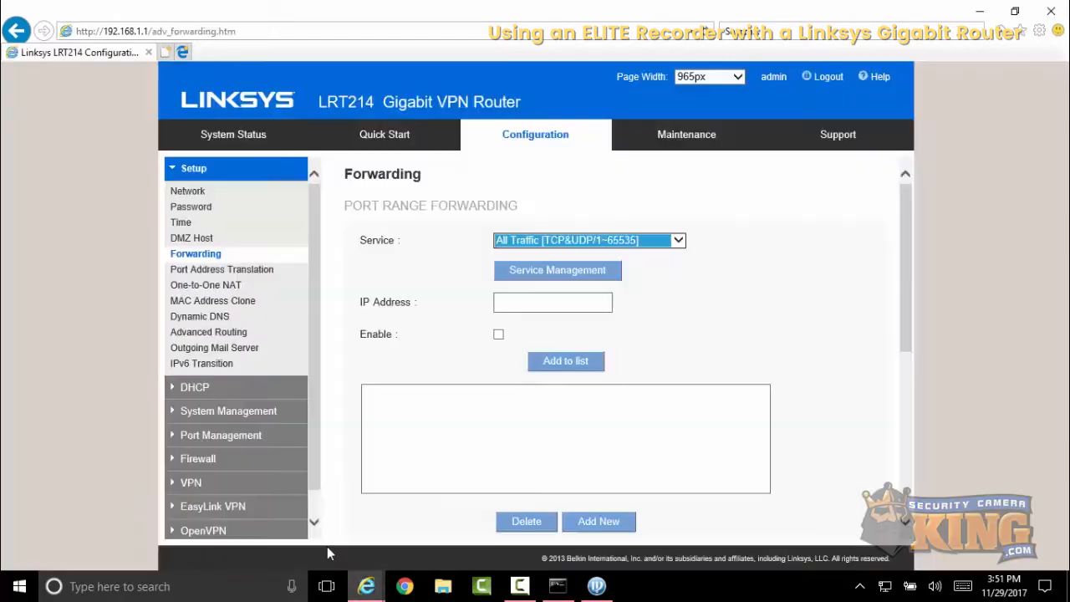
pyautogui.click(499, 302)
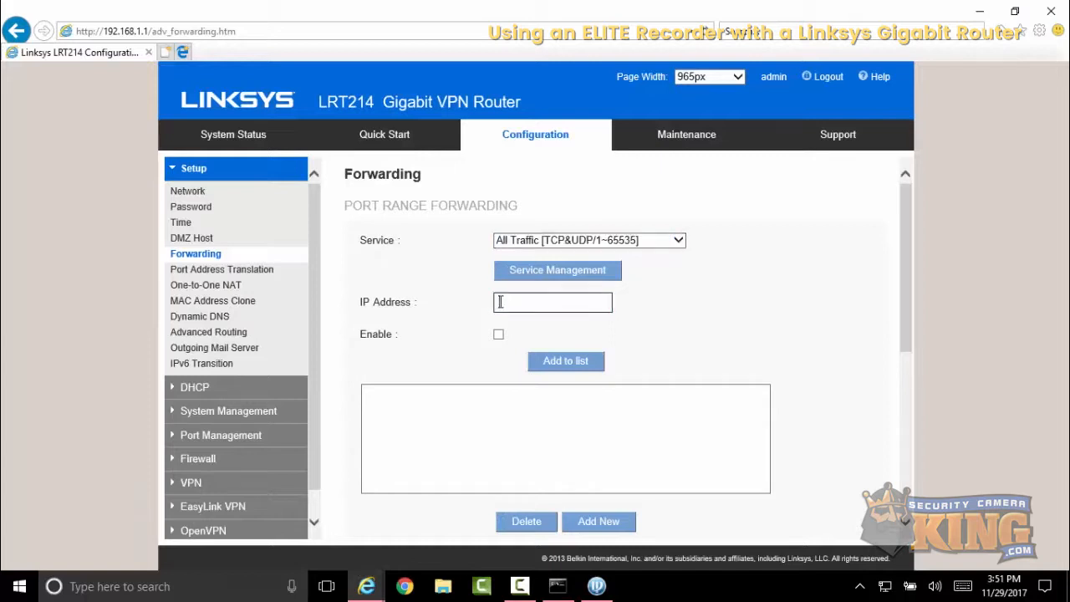
pyautogui.write('192.168.1.186')
pyautogui.click(500, 336)
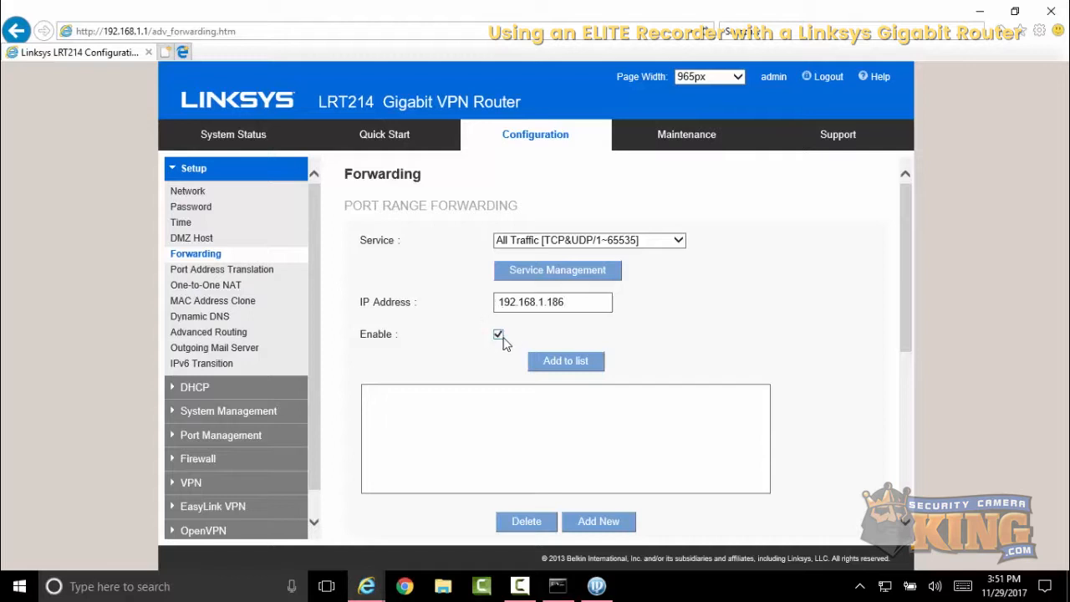
pyautogui.click(566, 361)
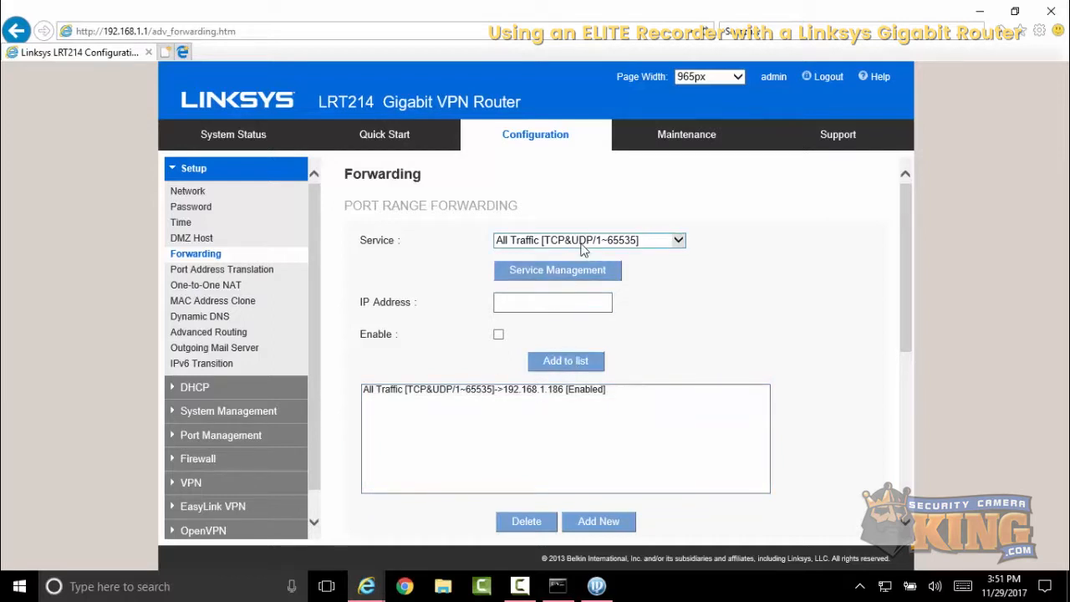
pyautogui.click(561, 390)
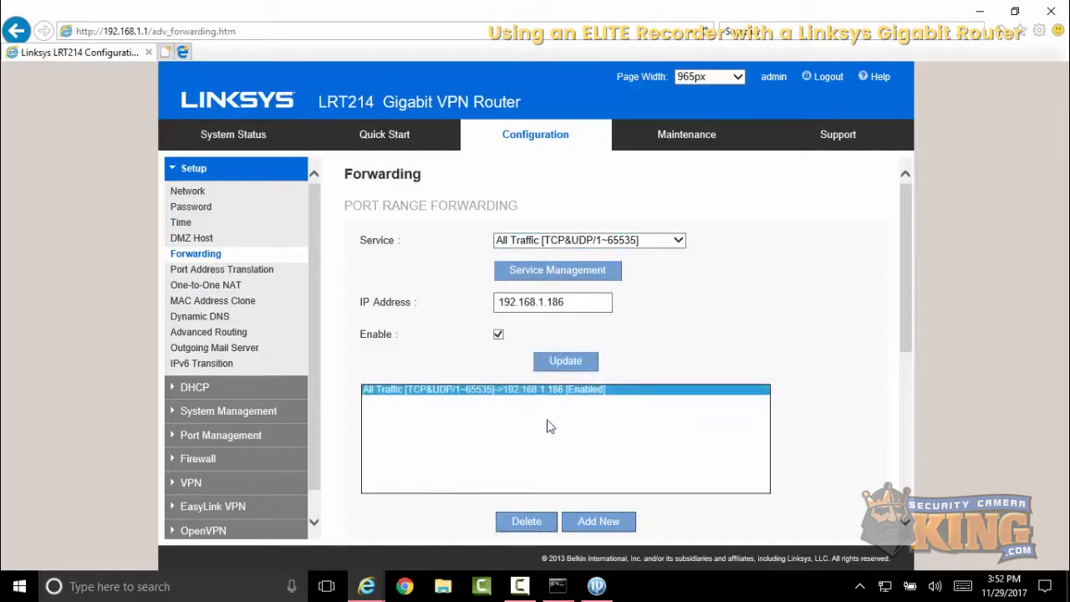
pyautogui.click(528, 523)
# - Add an enabled forwarding rule for the Elite Recorder HTTP service (TCP 95) to 192.168.1.186
pyautogui.click(595, 242)
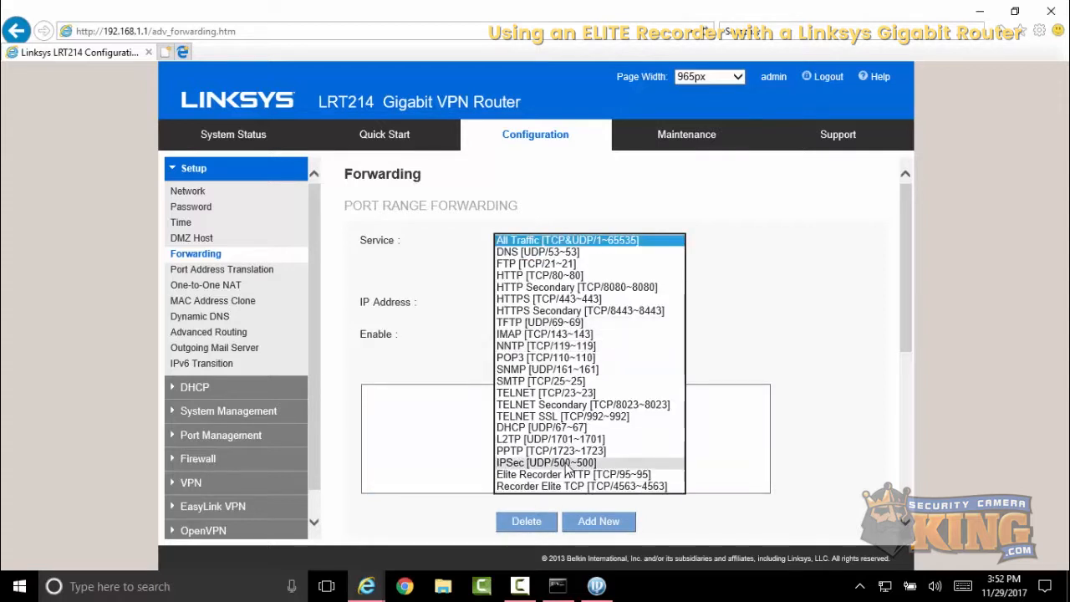
pyautogui.click(566, 475)
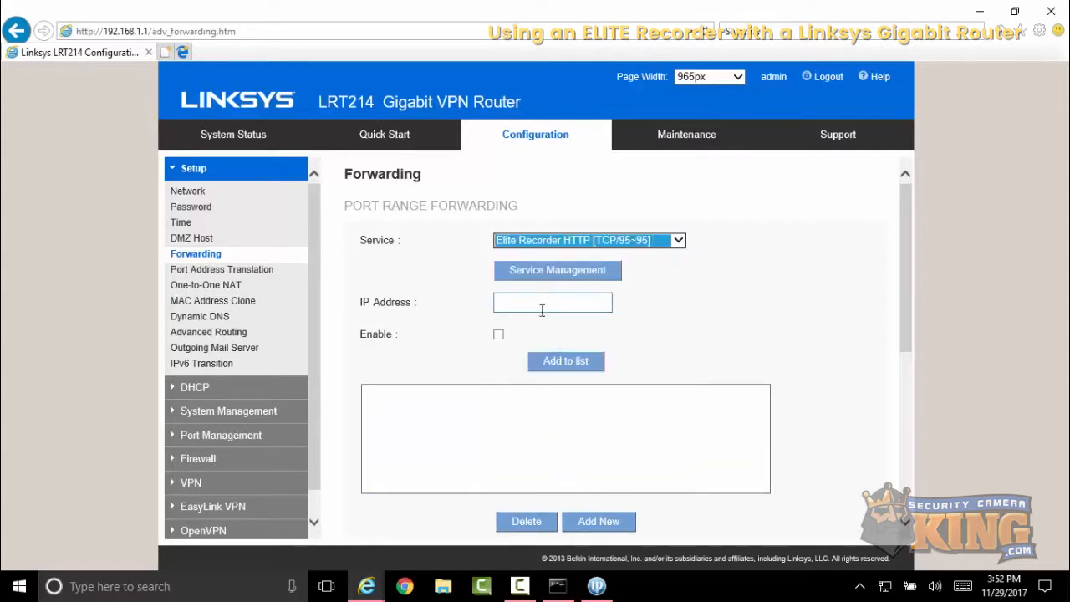
pyautogui.click(542, 309)
pyautogui.write('192')
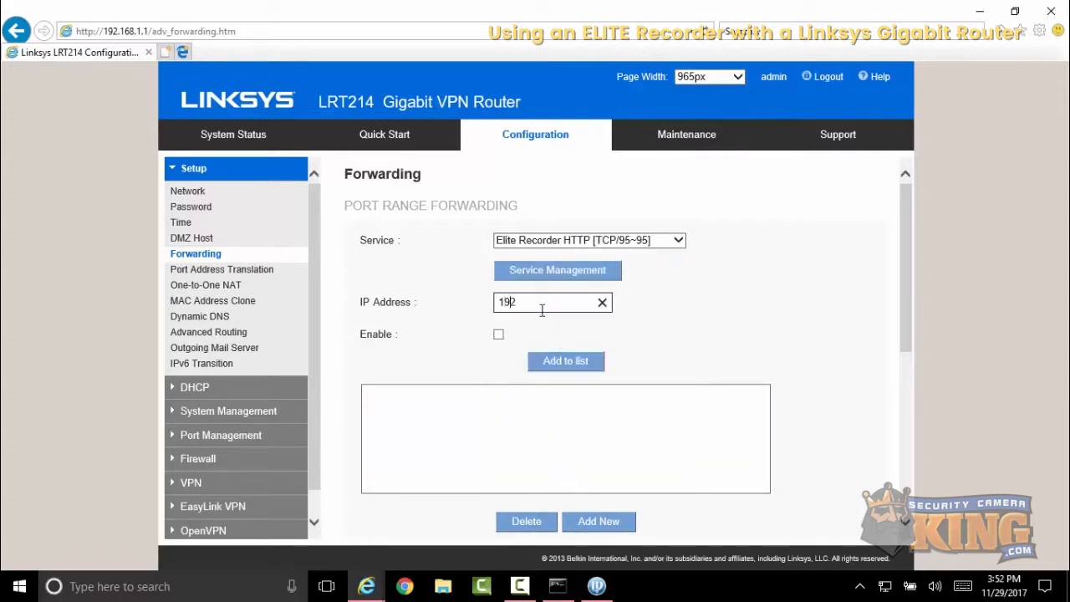
pyautogui.write('.168.1.186')
pyautogui.click(498, 334)
pyautogui.click(559, 366)
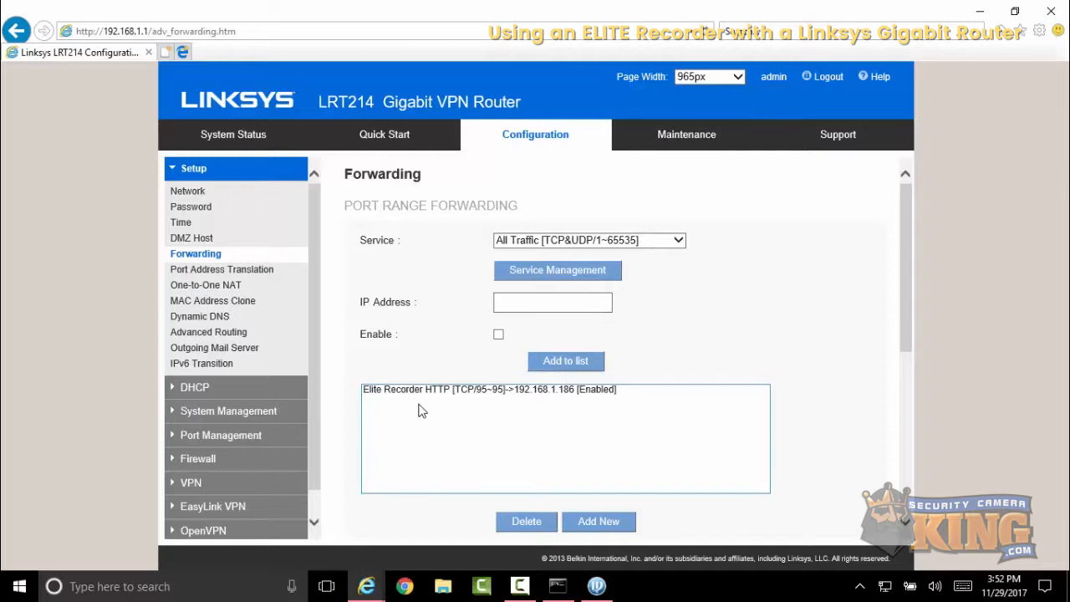
# - Add an enabled forwarding rule for the Recorder Elite TCP service (TCP 4563) to 192.168.1.186
pyautogui.click(599, 244)
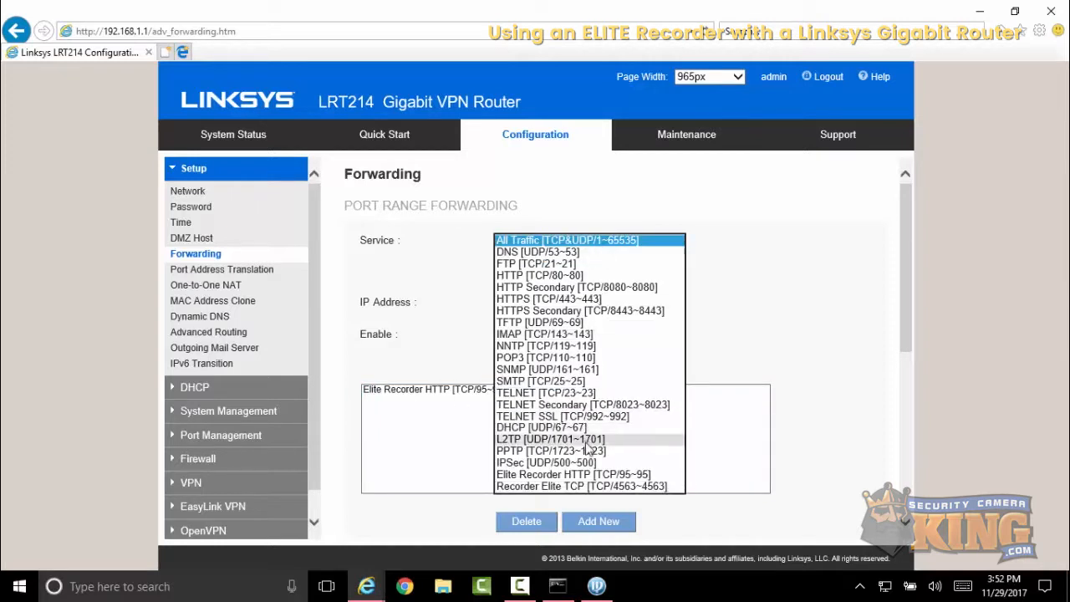
pyautogui.click(600, 487)
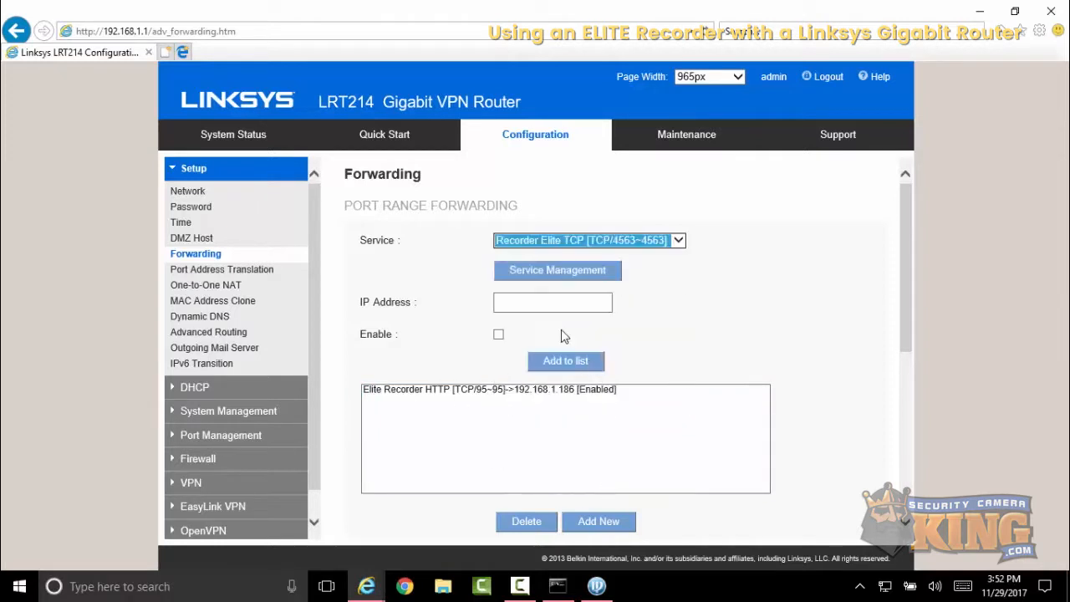
pyautogui.click(551, 303)
pyautogui.write('192.')
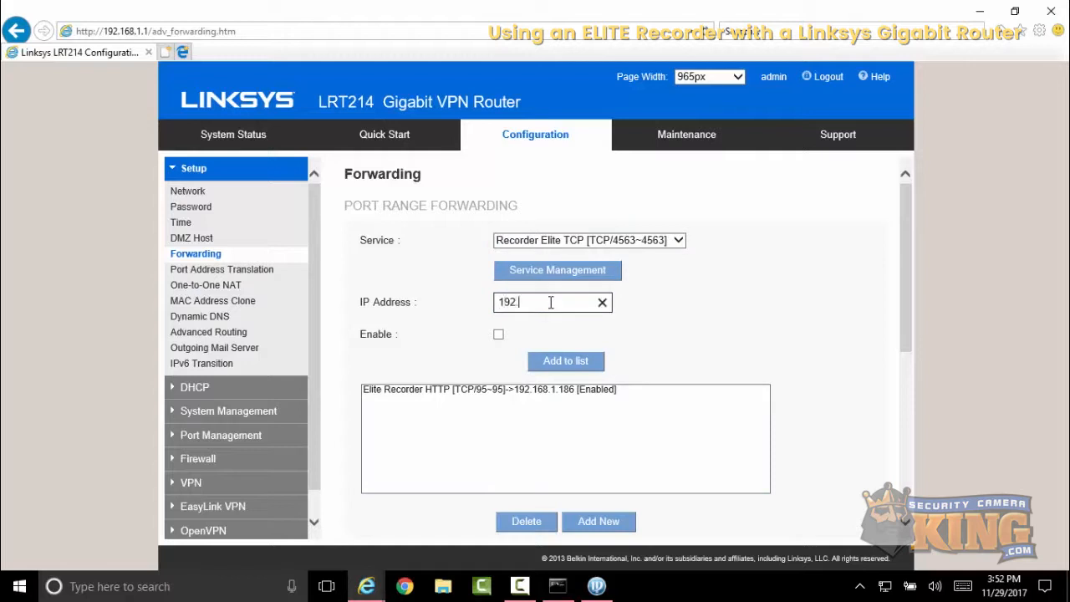
pyautogui.write('168.1.186')
pyautogui.click(499, 335)
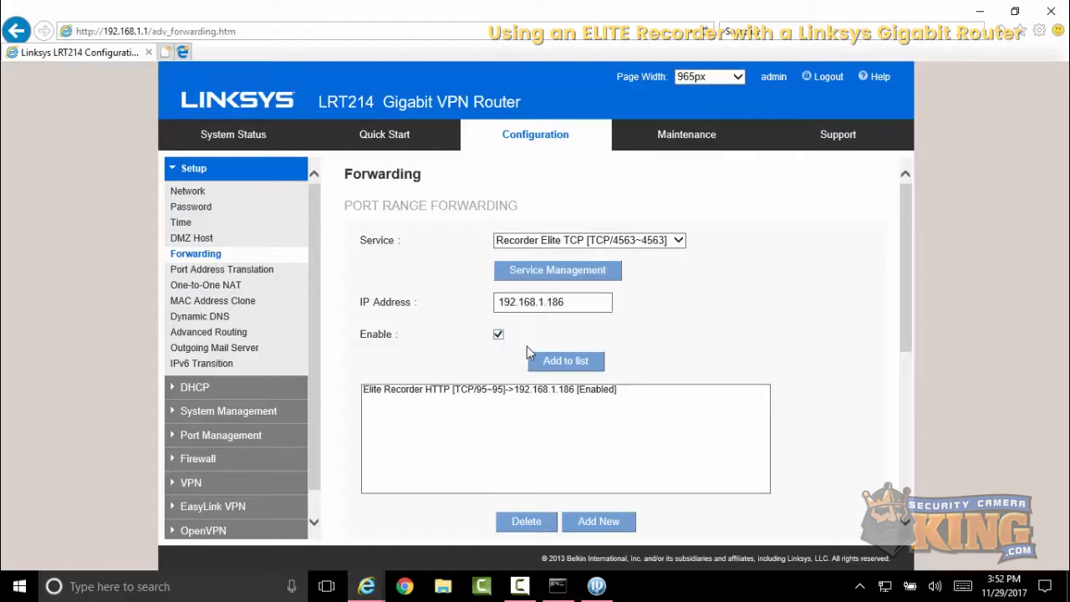
pyautogui.click(566, 360)
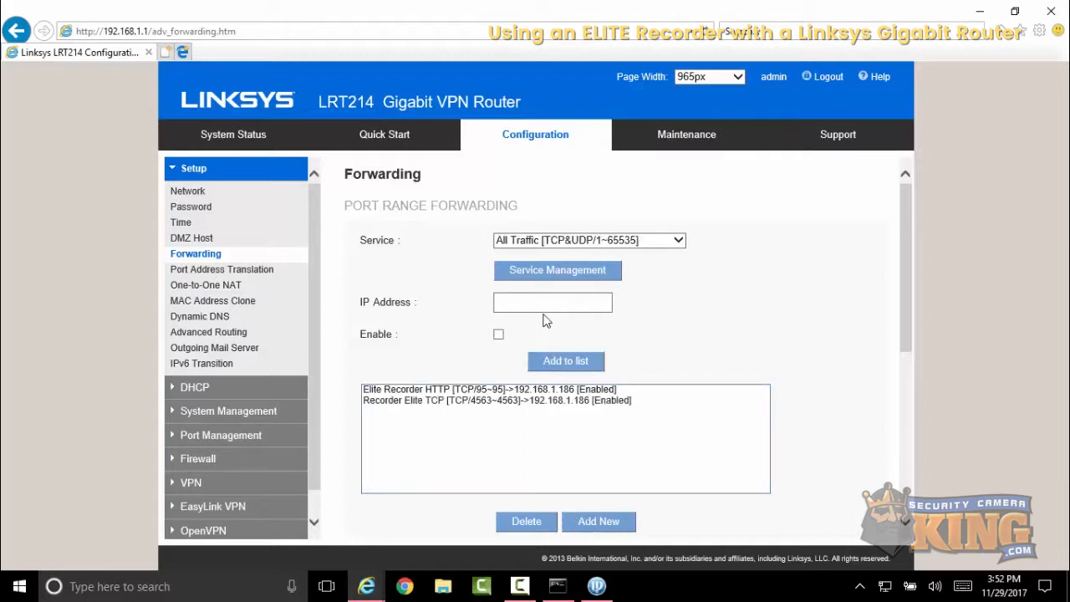
# - Reopen the router's Forwarding page and save the port forwarding settings
pyautogui.click(217, 268)
pyautogui.click(209, 255)
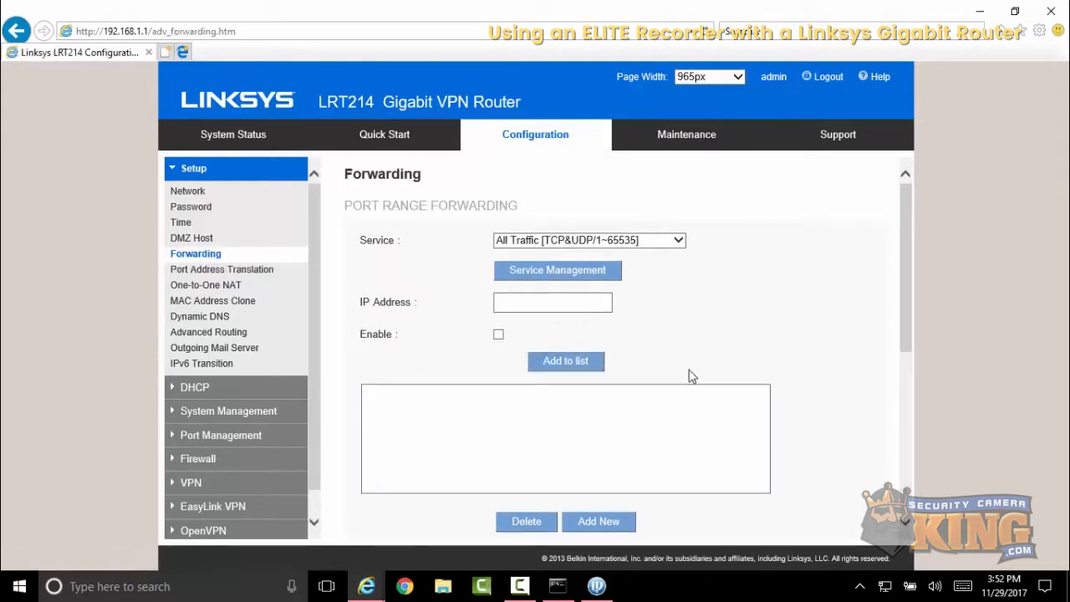
pyautogui.scroll(-1, 707, 378)
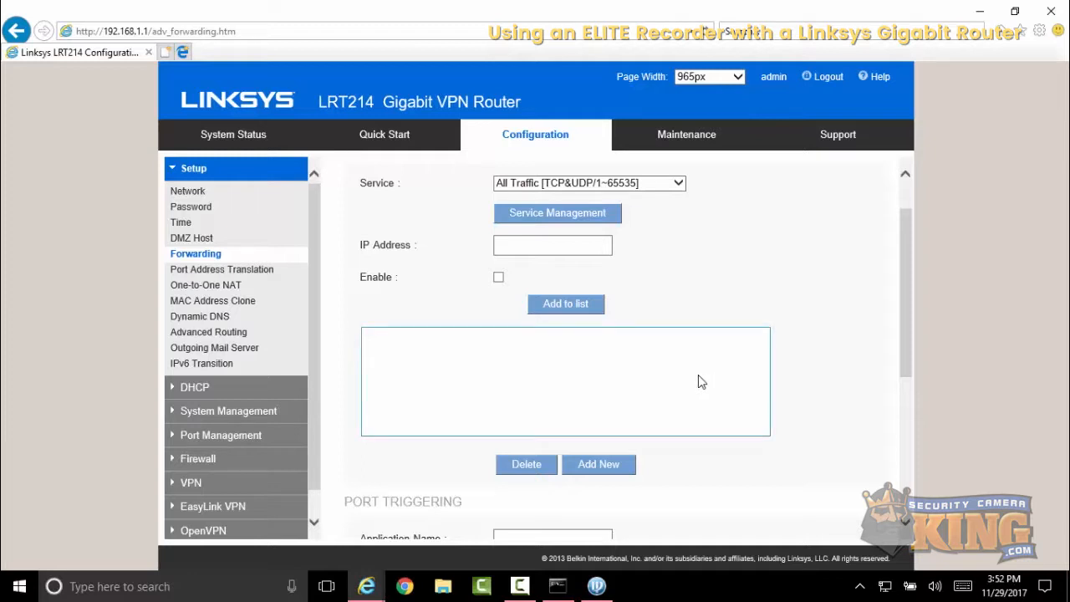
pyautogui.click(529, 588)
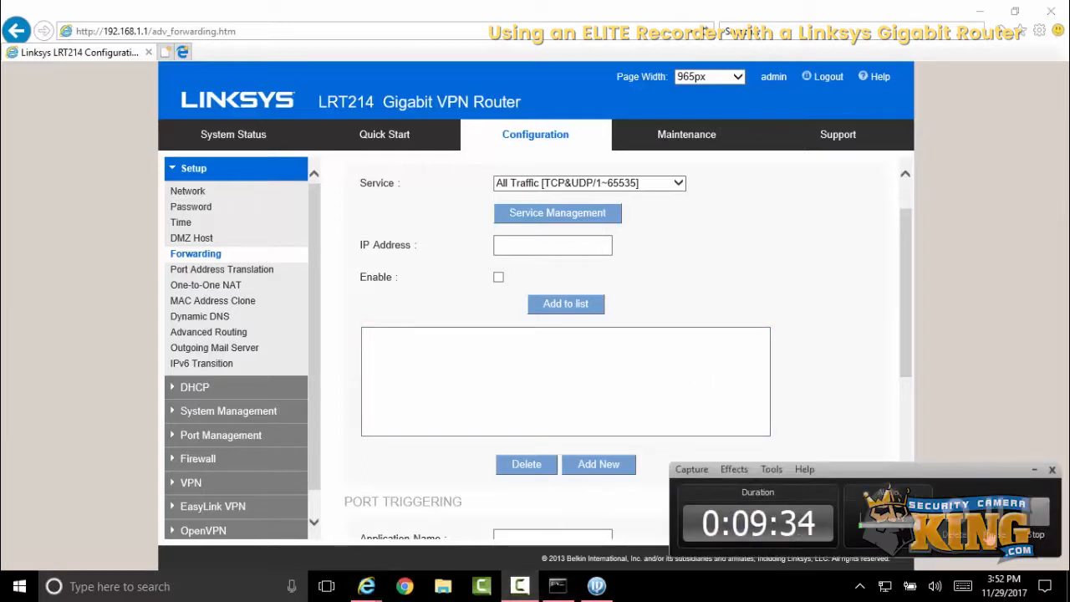
pyautogui.click(997, 532)
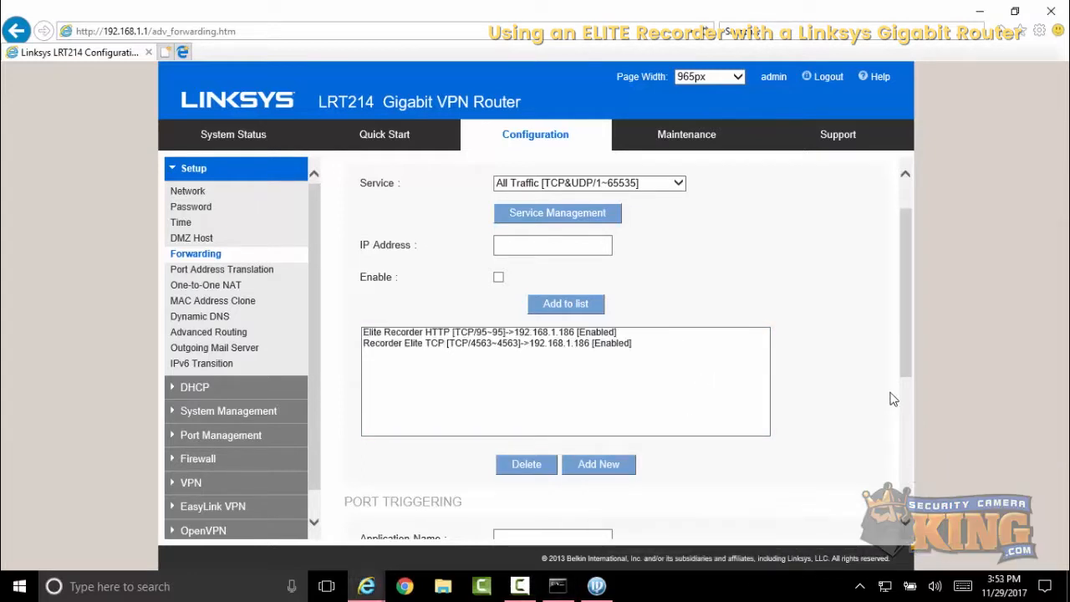
pyautogui.moveTo(909, 353); pyautogui.dragTo(906, 494)
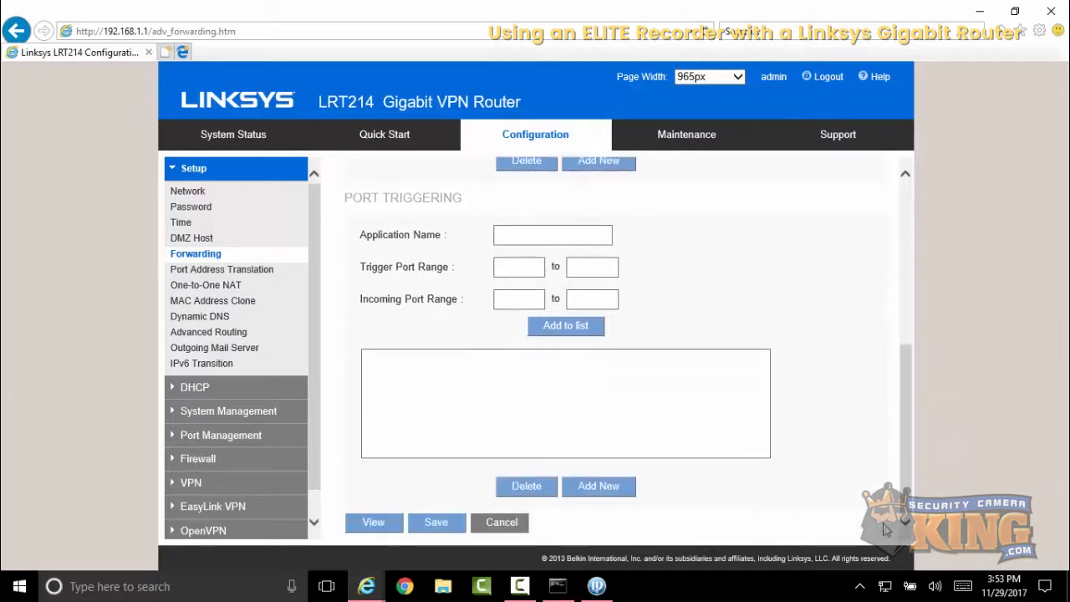
pyautogui.click(454, 522)
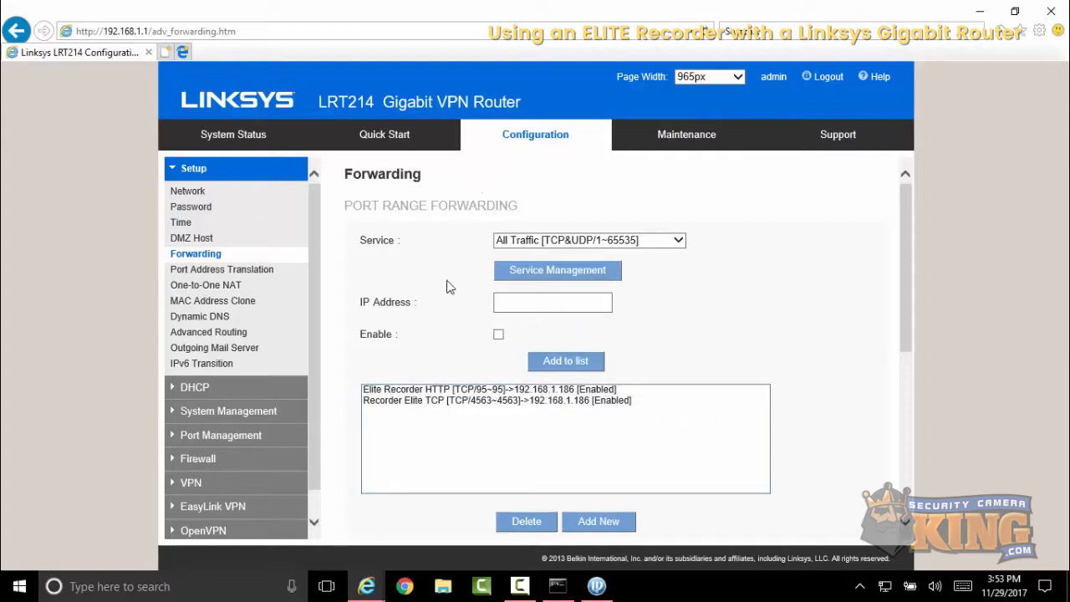
# - Ping the recorder at 192.168.1.186 from the command prompt
pyautogui.click(558, 586)
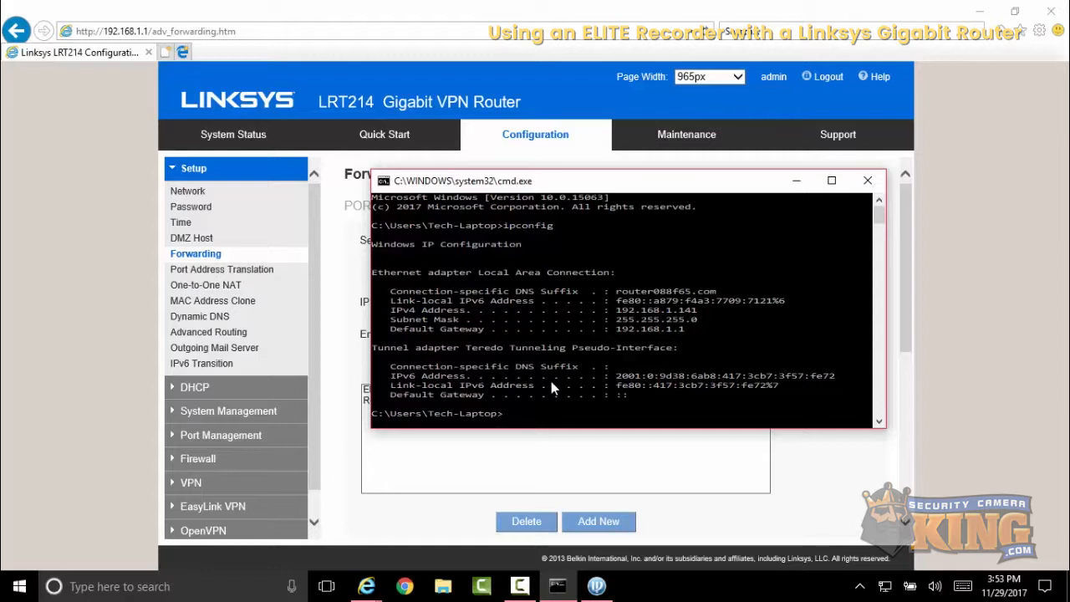
pyautogui.write('ping 192.168.1.186')
pyautogui.press('Return')
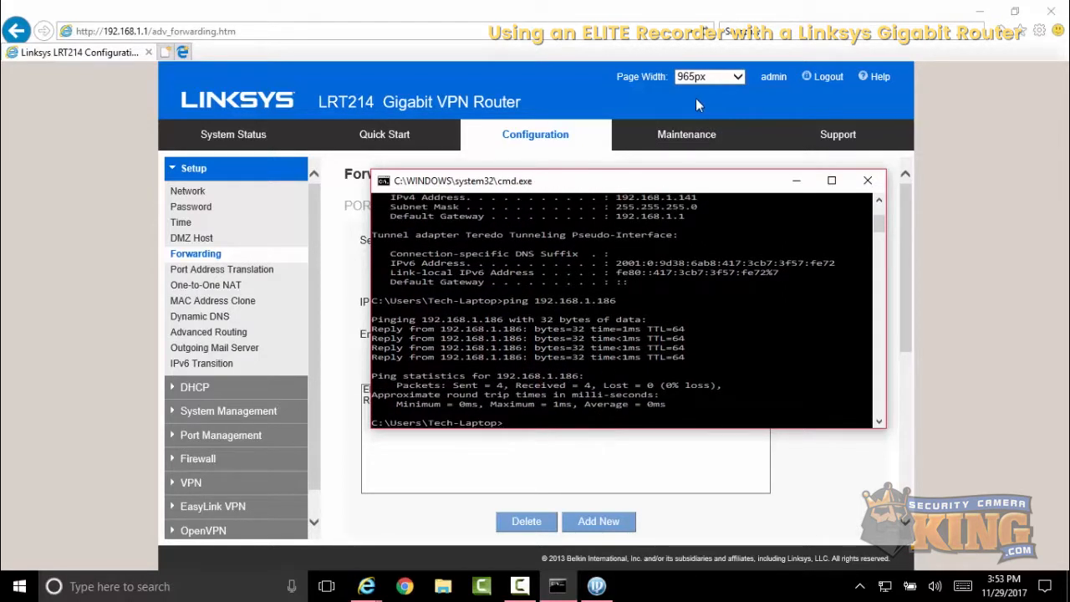
# - Open canyouseeme.org in a new browser tab
pyautogui.click(583, 476)
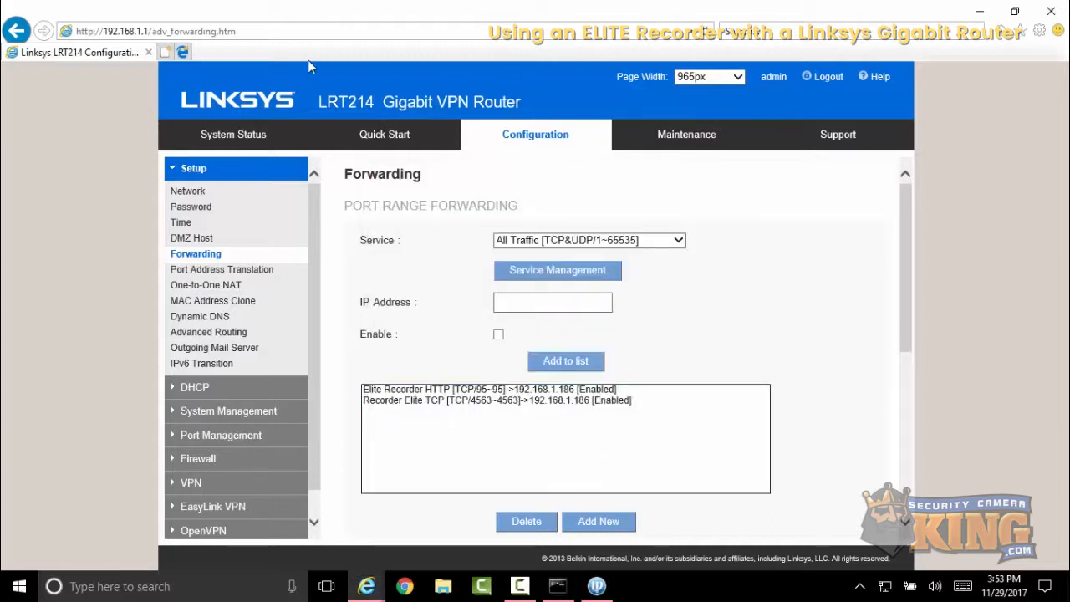
pyautogui.click(167, 53)
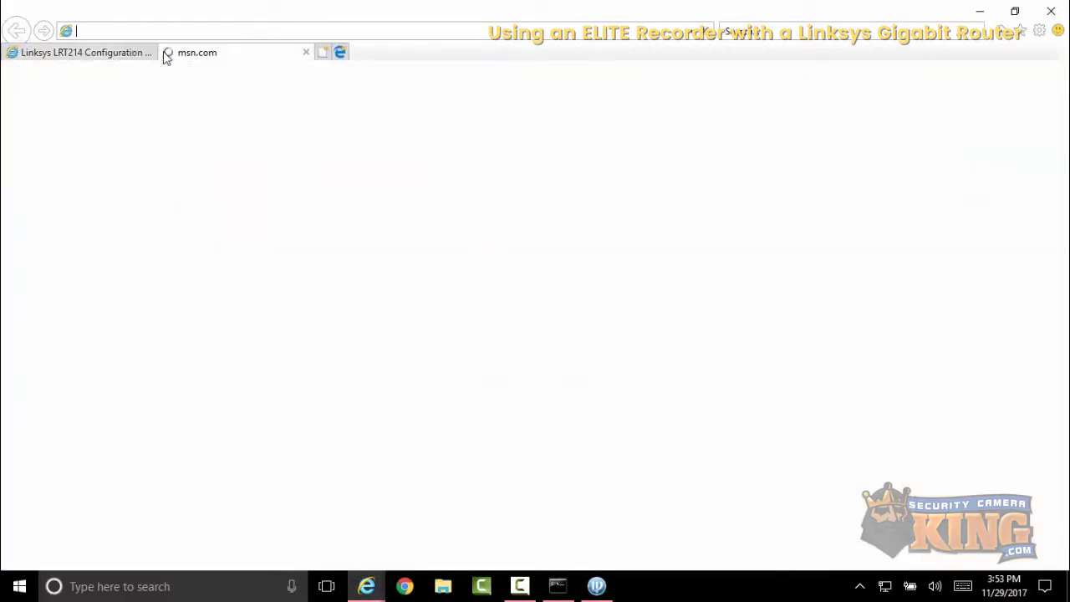
pyautogui.write('ca')
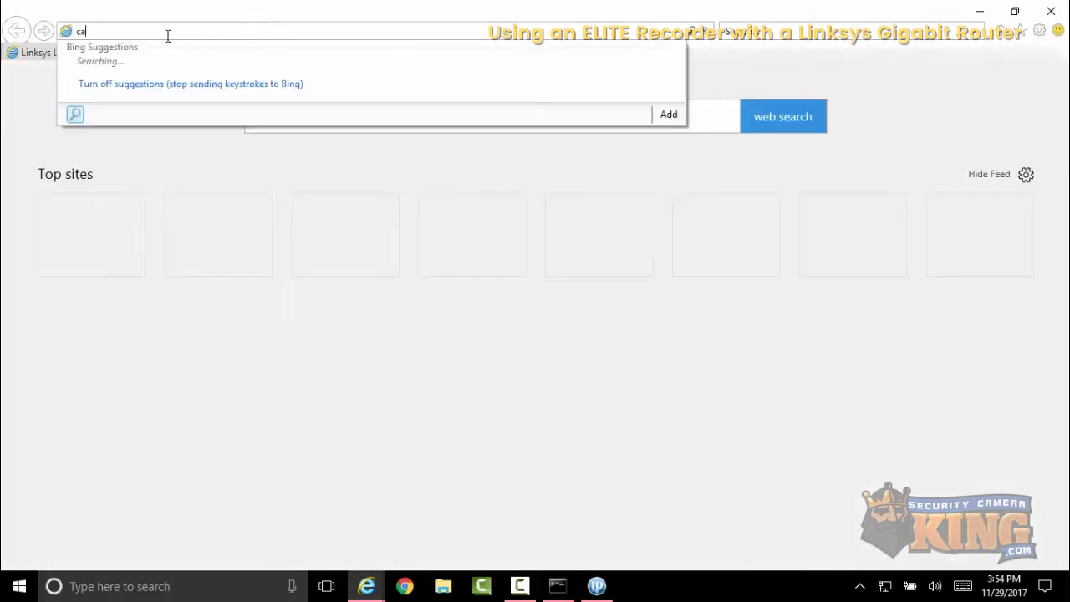
pyautogui.write('nyous')
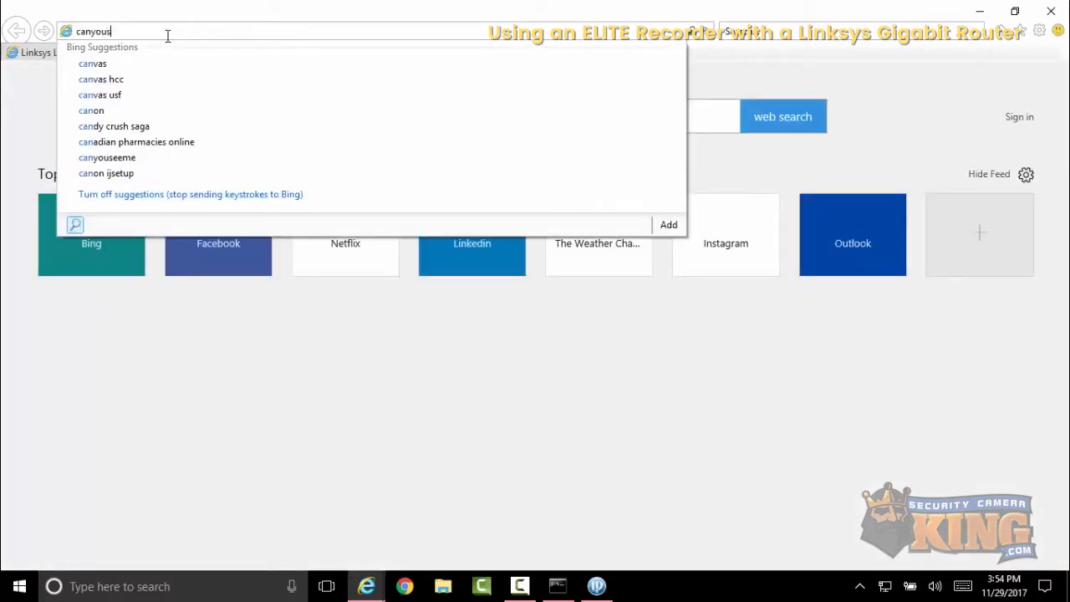
pyautogui.write('eeme.org')
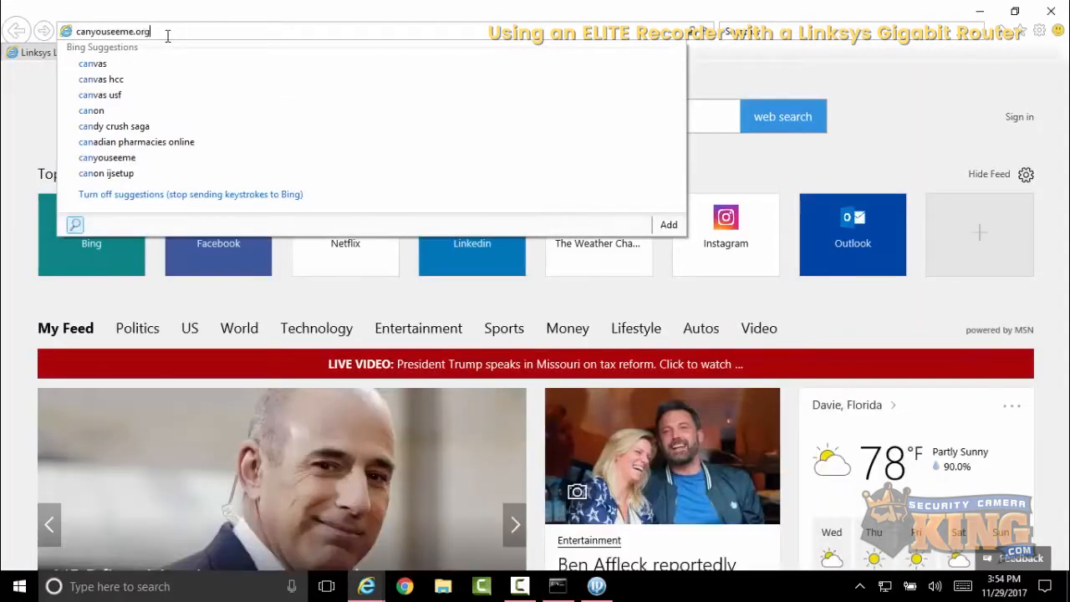
pyautogui.press('Return')
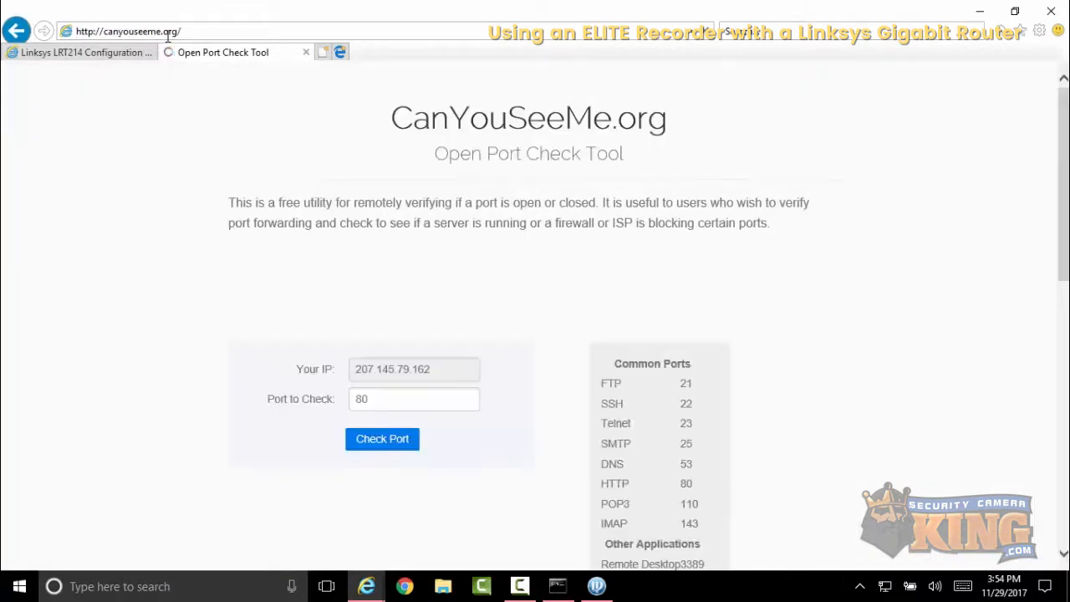
# - Check whether port 95 is open with the open port check tool
pyautogui.doubleClick(393, 405)
pyautogui.press('BackSpace')
pyautogui.write('95')
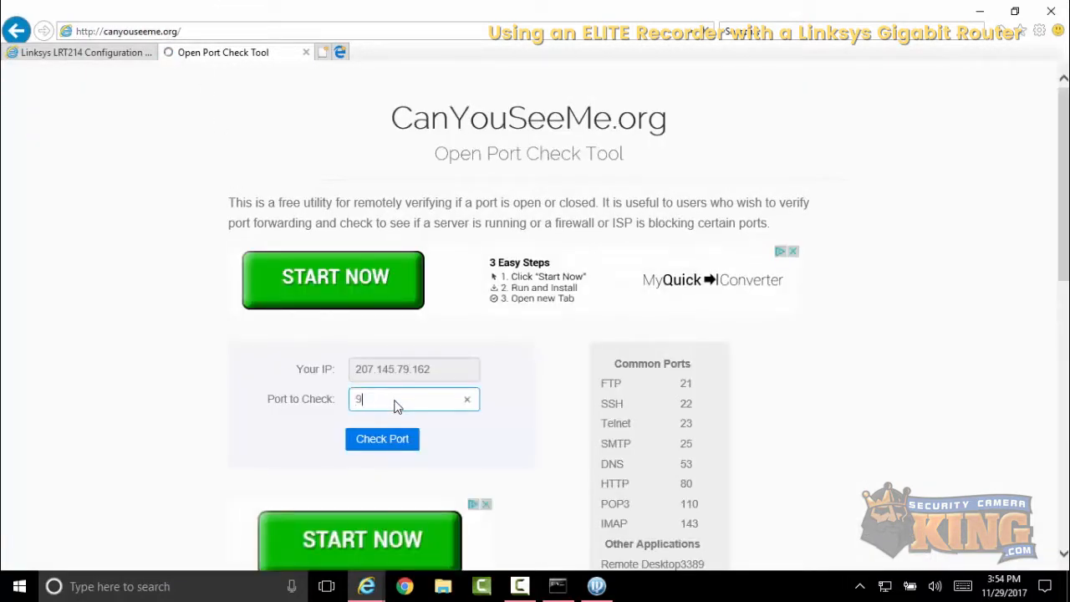
pyautogui.click(399, 440)
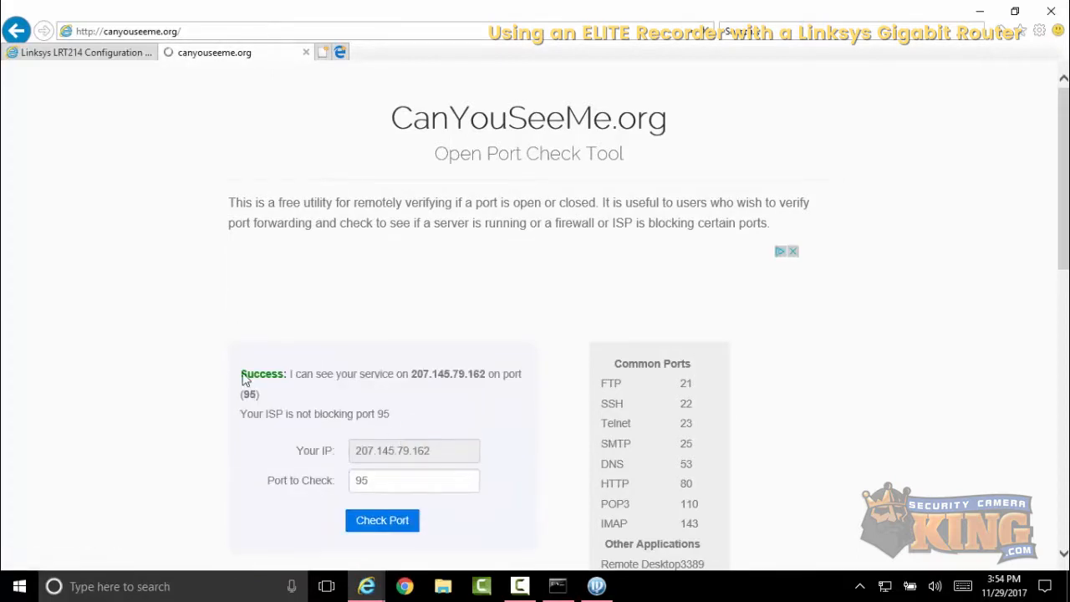
# - Check whether port 4563 is open with the open port check tool
pyautogui.doubleClick(396, 483)
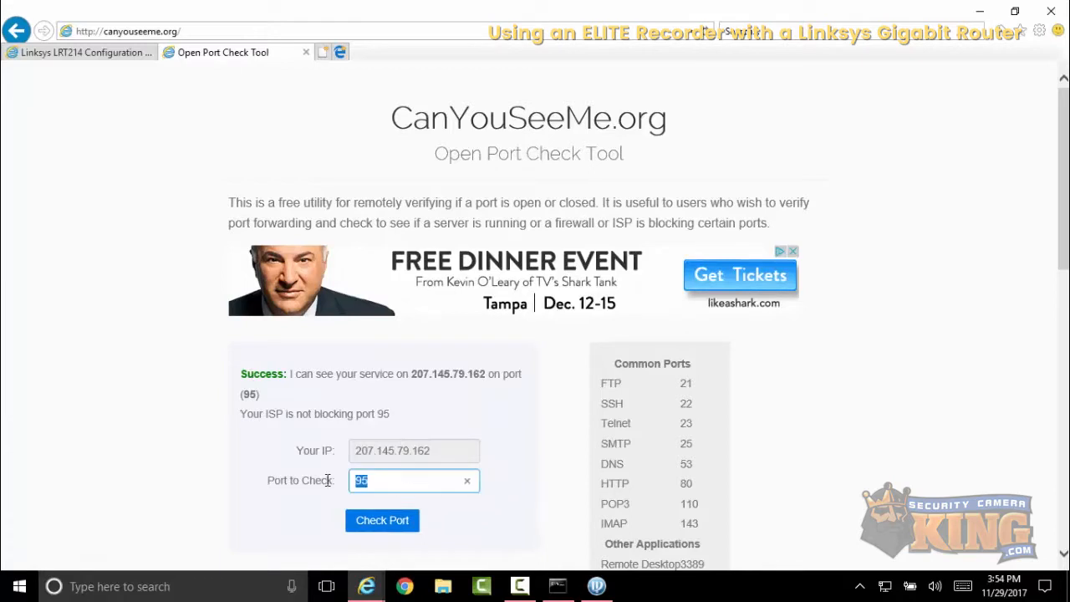
pyautogui.click(127, 56)
pyautogui.click(513, 401)
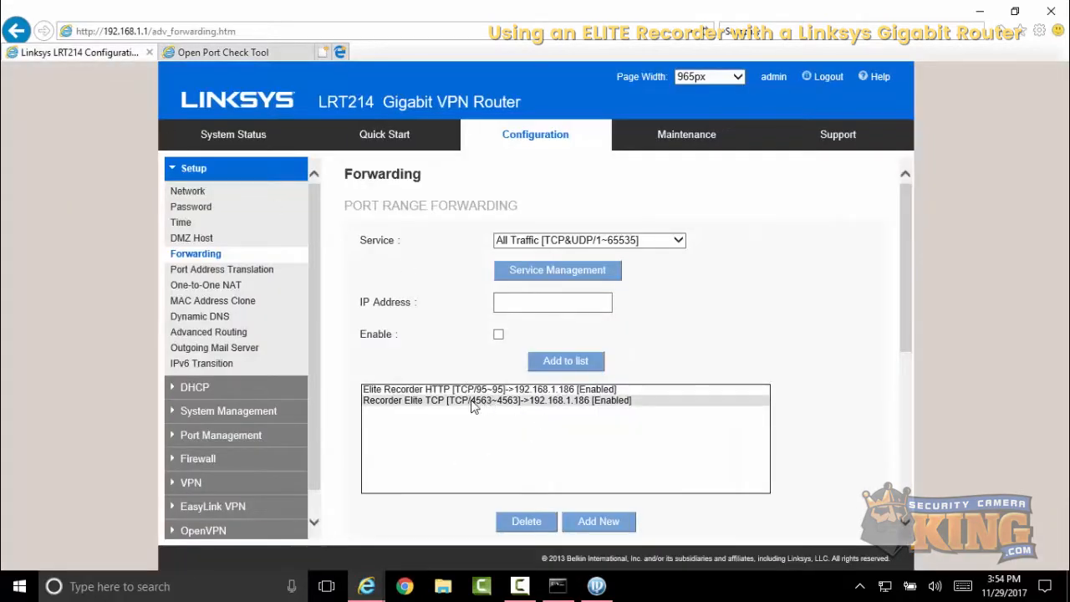
pyautogui.click(258, 55)
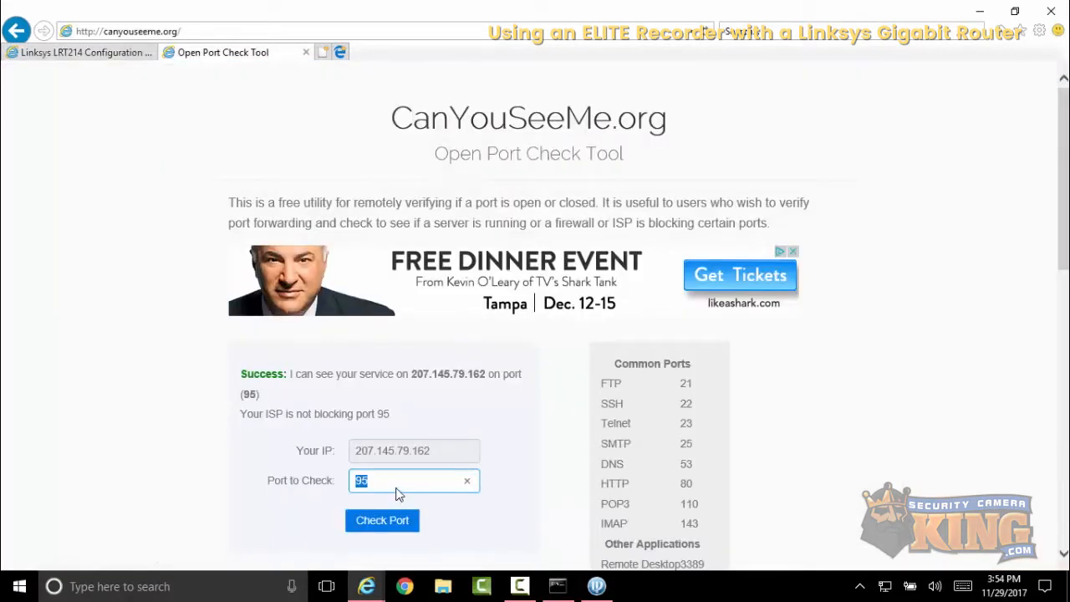
pyautogui.write('4563')
pyautogui.click(388, 522)
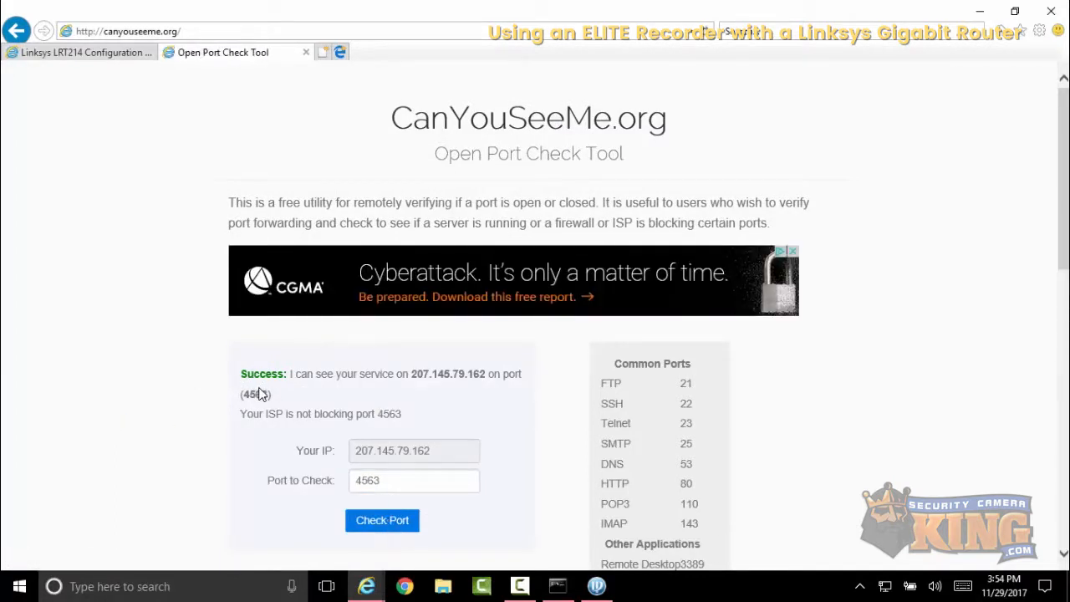
# - Open the recorder's web login at 192.168.1.186 on port 95
pyautogui.click(139, 57)
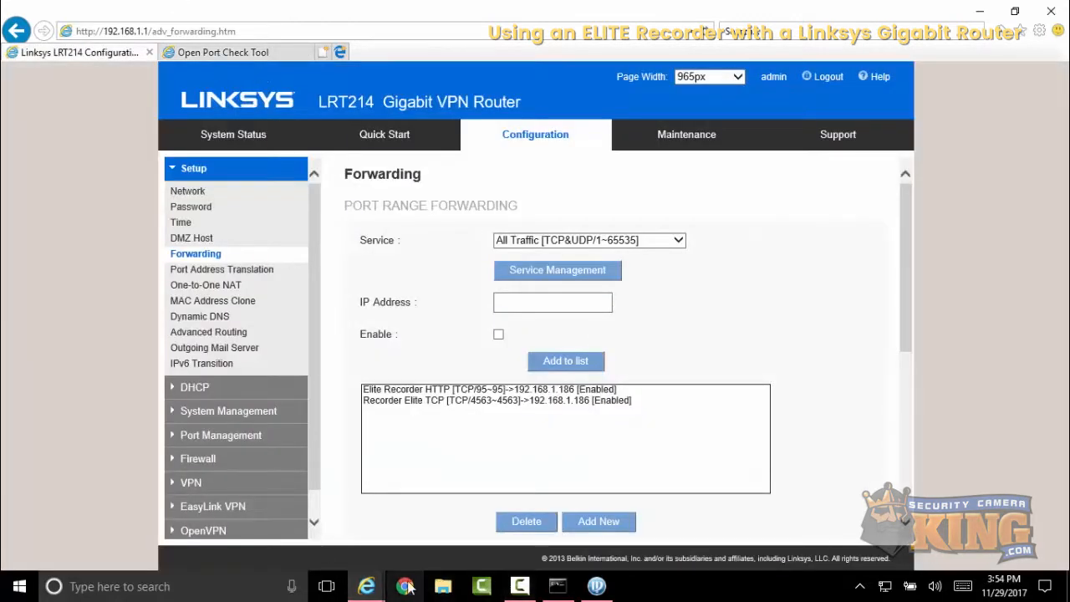
pyautogui.moveTo(367, 586)
pyautogui.click(339, 536)
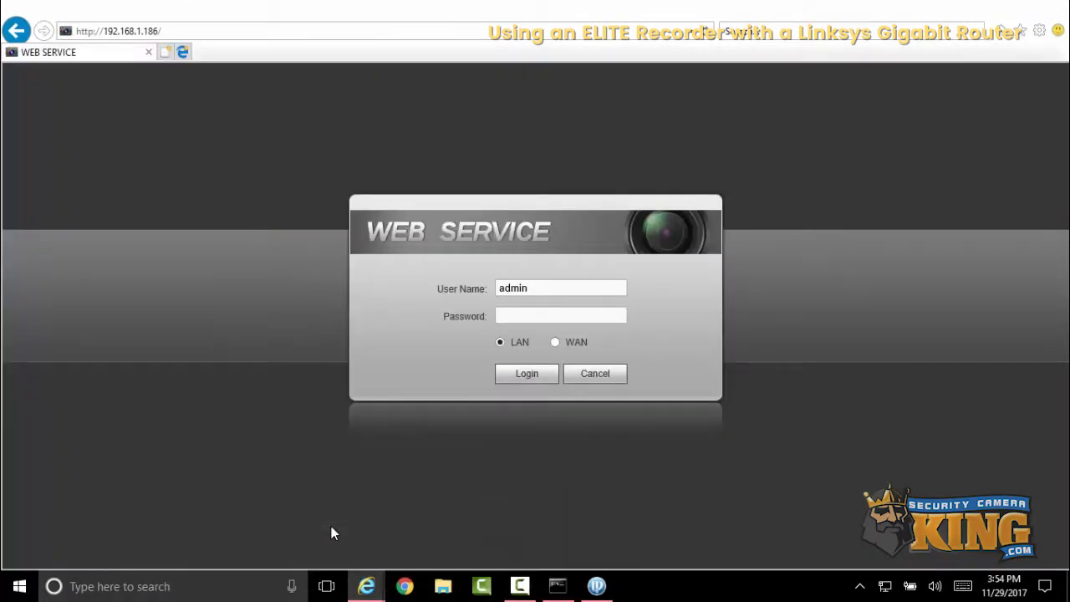
pyautogui.click(516, 318)
pyautogui.click(212, 31)
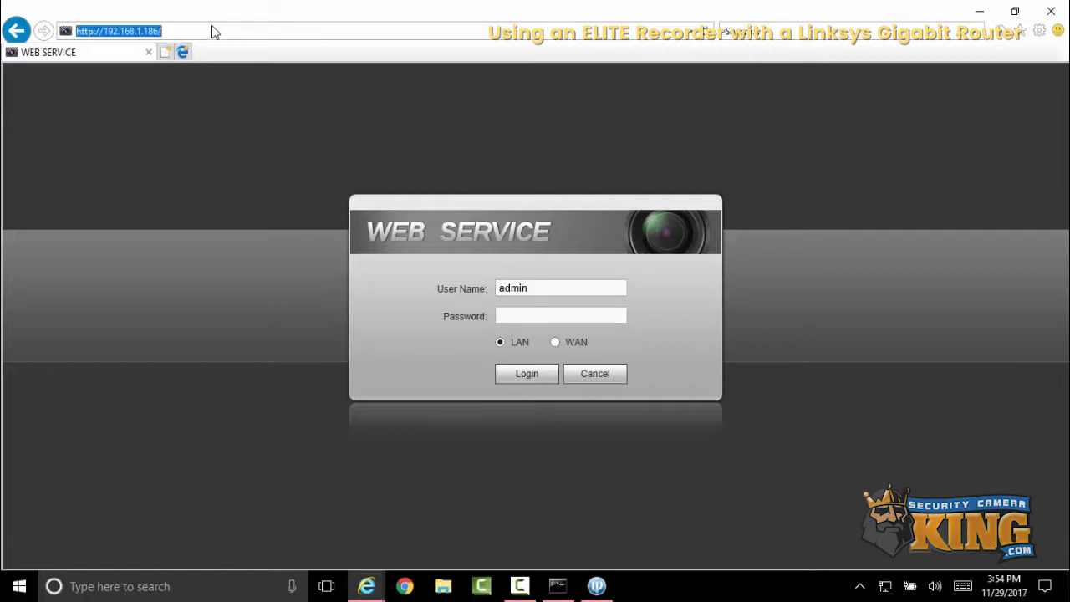
pyautogui.click(214, 26)
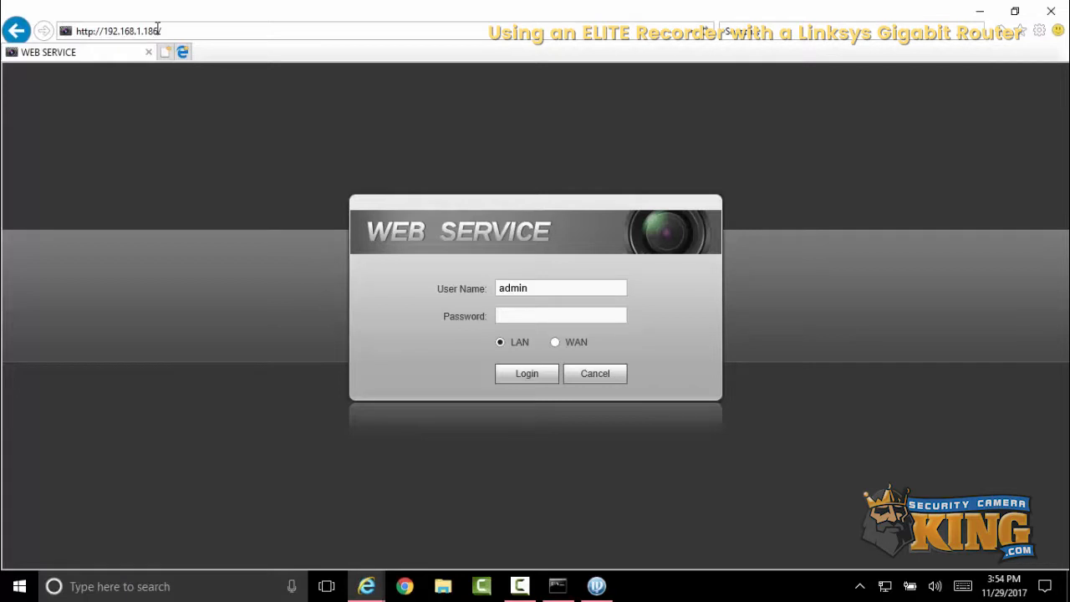
pyautogui.press('BackSpace')
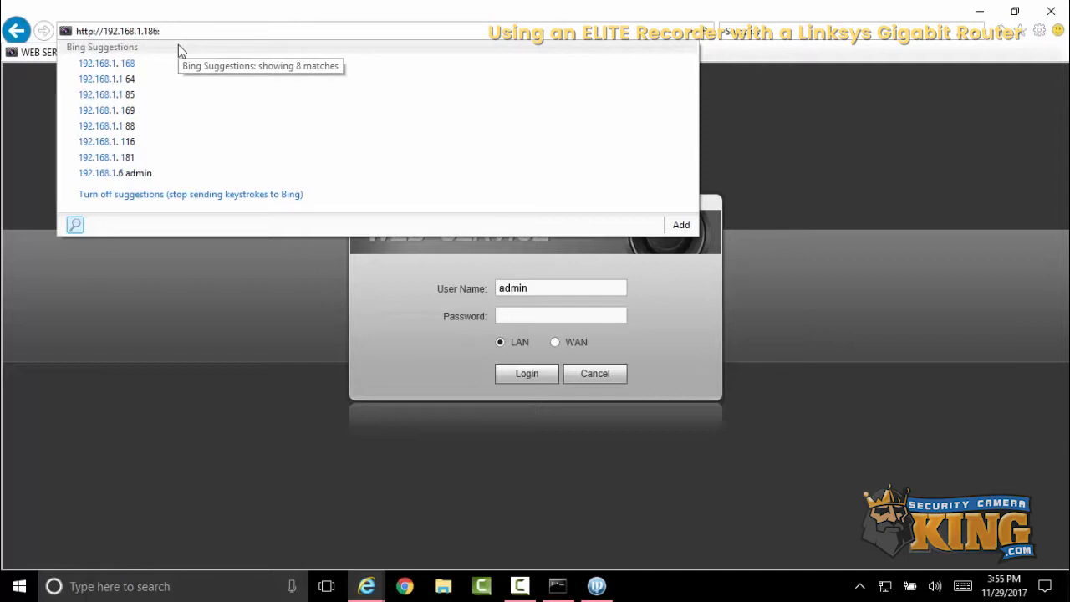
pyautogui.write(':95')
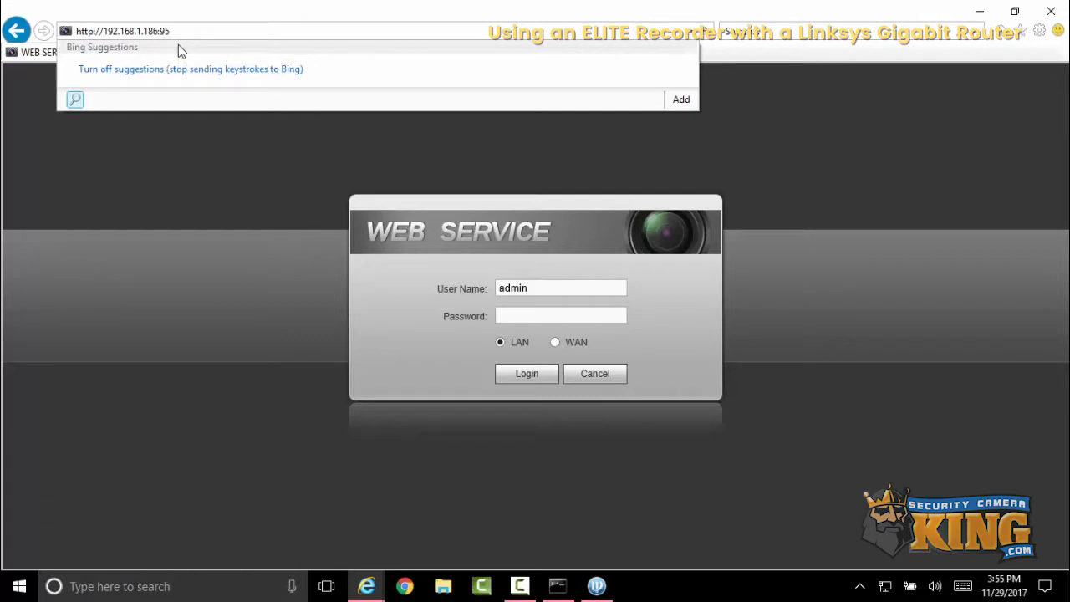
pyautogui.press('Return')
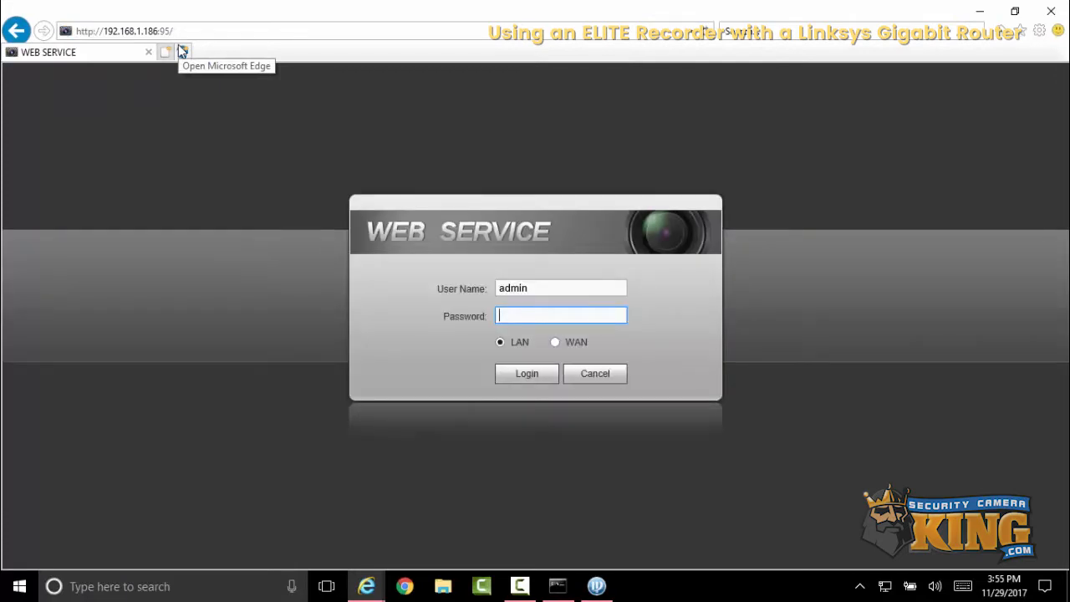
# - Log in to the recorder's web service with the admin account password and dismiss the disk message
pyautogui.write('******')
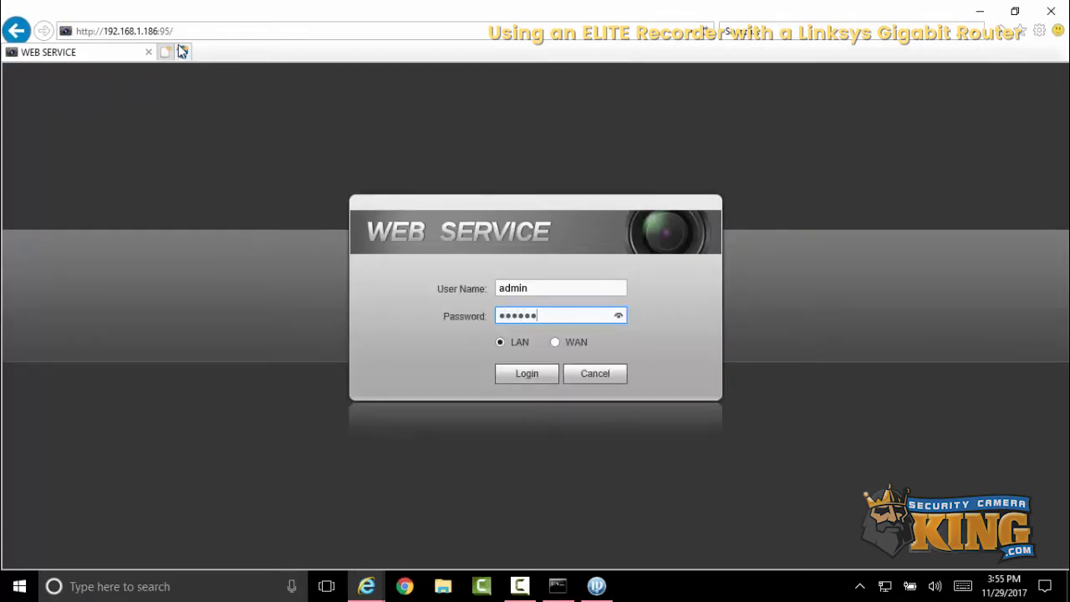
pyautogui.press('Return')
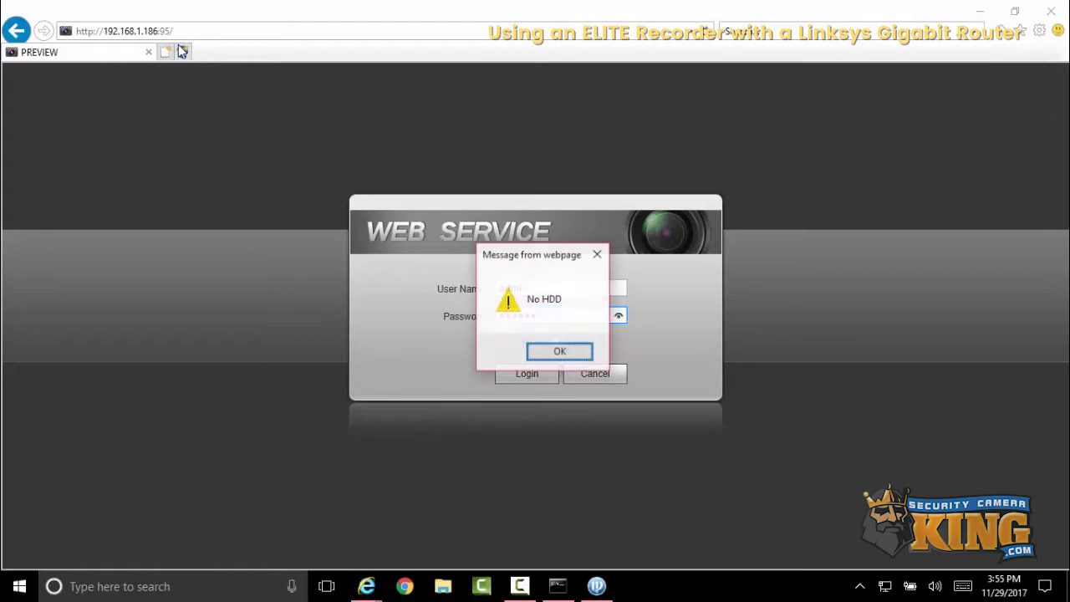
pyautogui.click(546, 352)
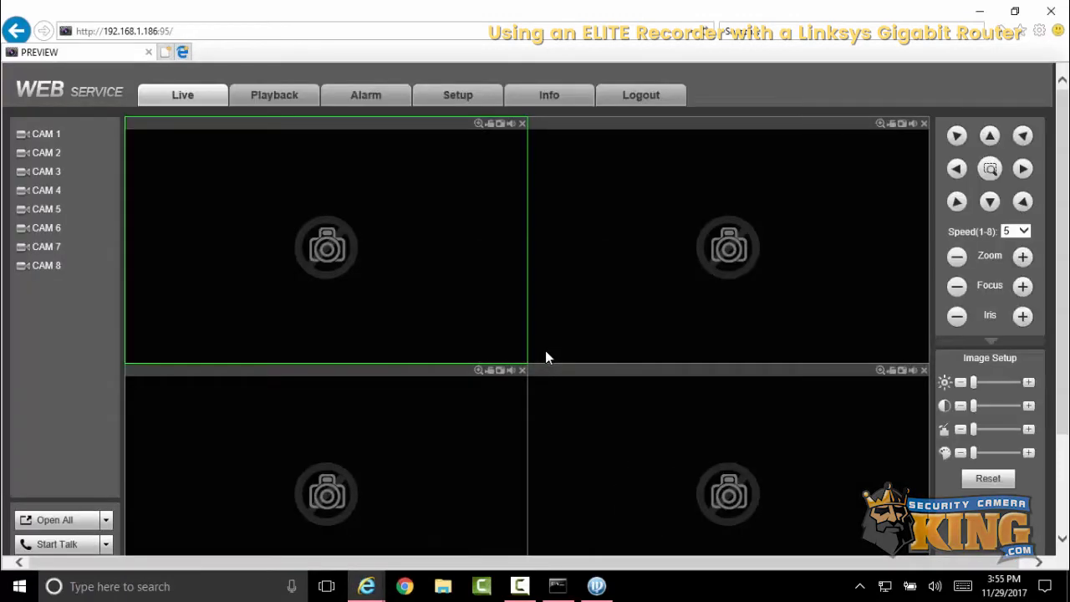
# - Open the recorder's Setup section showing the camera image settings
pyautogui.click(546, 95)
pyautogui.click(470, 112)
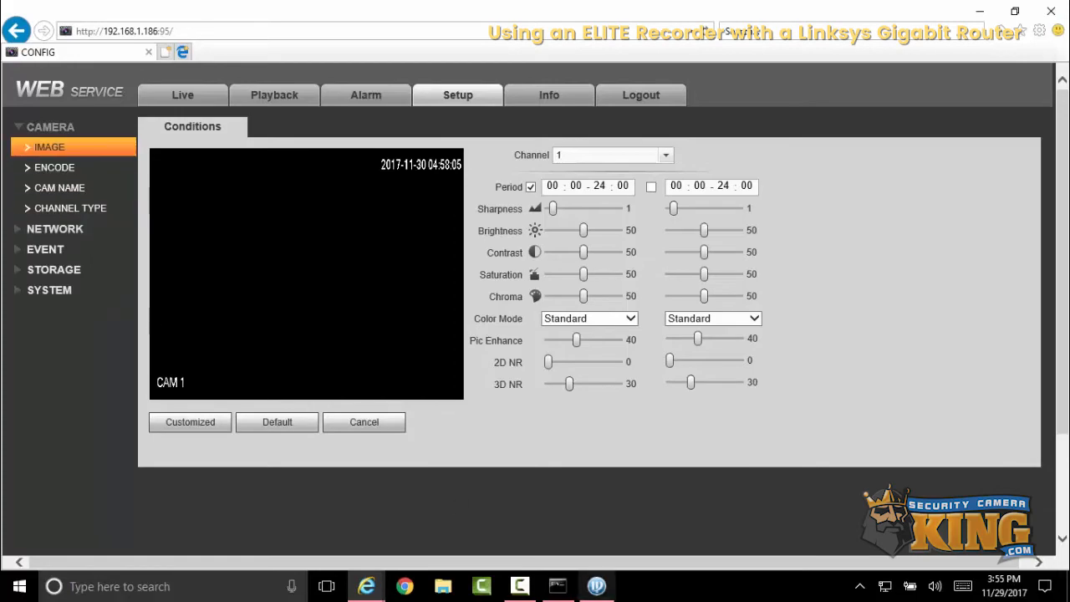
pyautogui.click(531, 592)
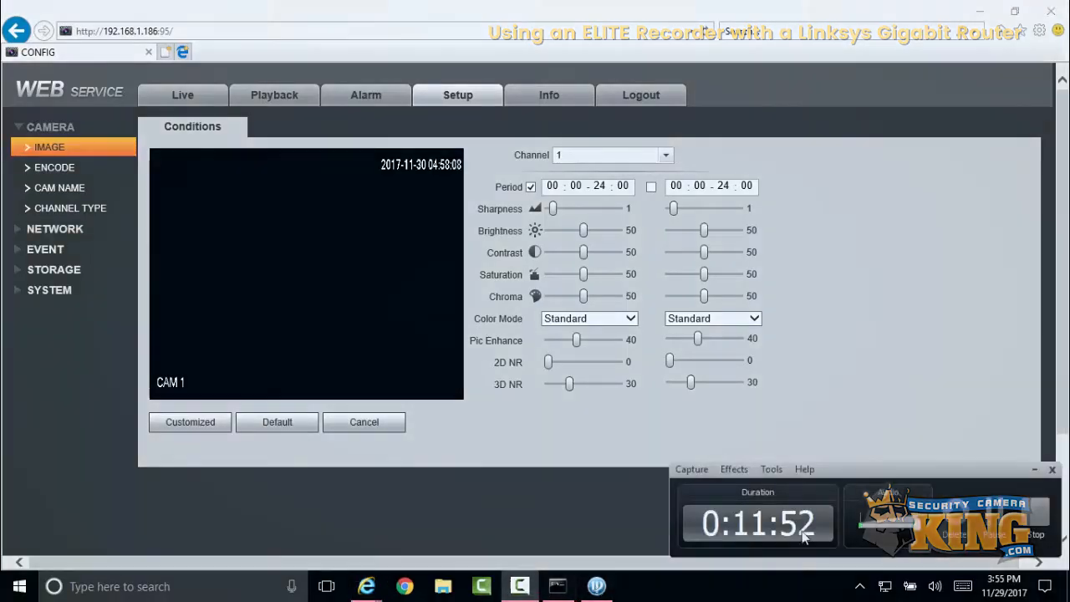